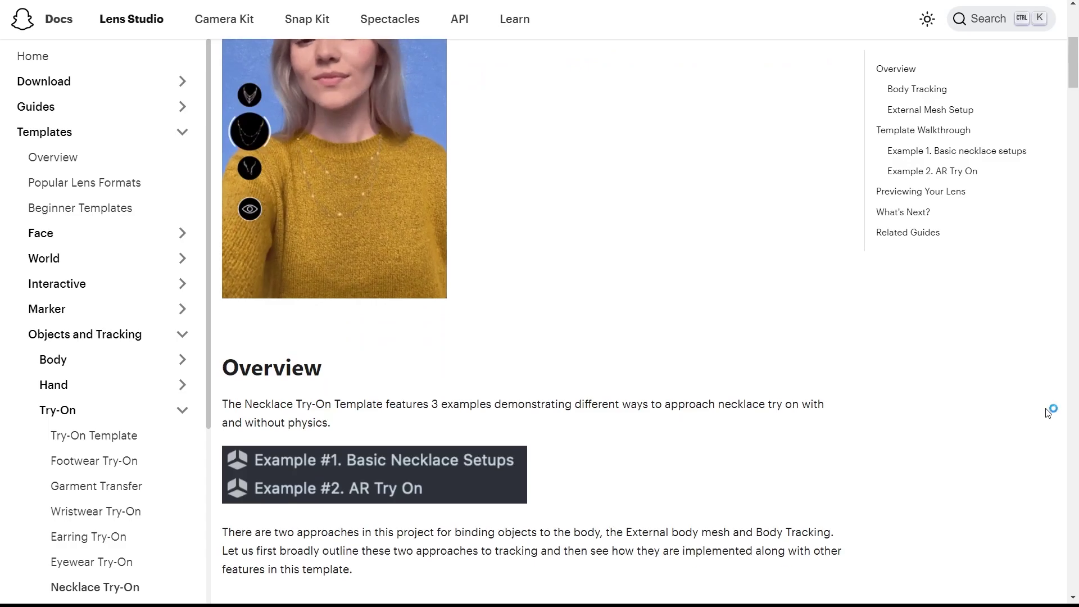
Review the Body Tracking and External Mesh Setup sections of the Necklace Try-On template documentation.
{"action": "scroll", "coordinate": [1048, 413], "scroll_direction": "down", "scroll_amount": 5}
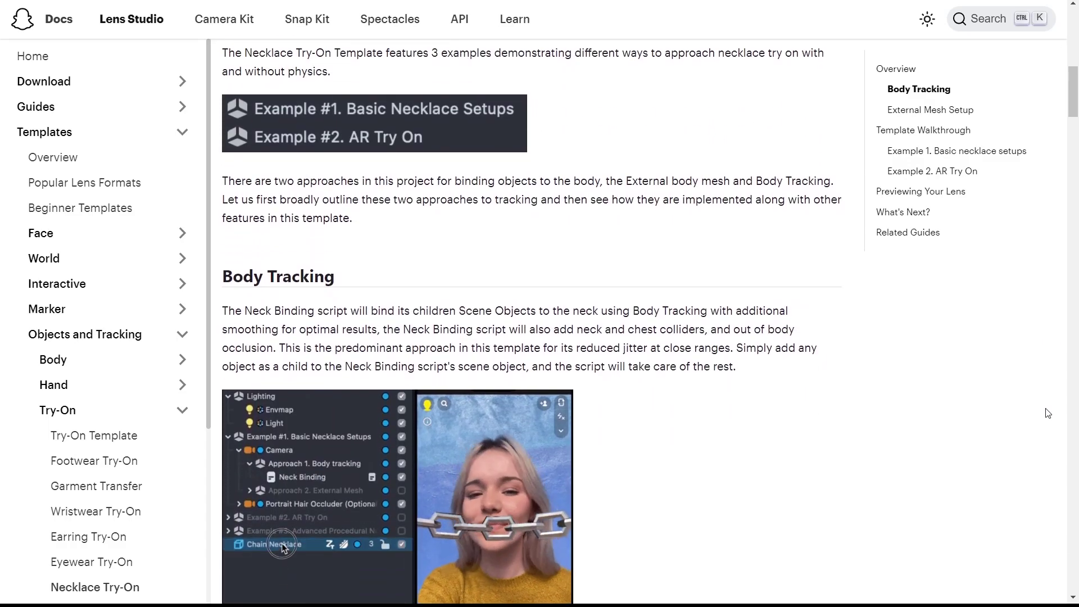
{"action": "scroll", "coordinate": [1048, 413], "scroll_direction": "down", "scroll_amount": 4}
{"action": "scroll", "coordinate": [1048, 413], "scroll_direction": "down", "scroll_amount": 6}
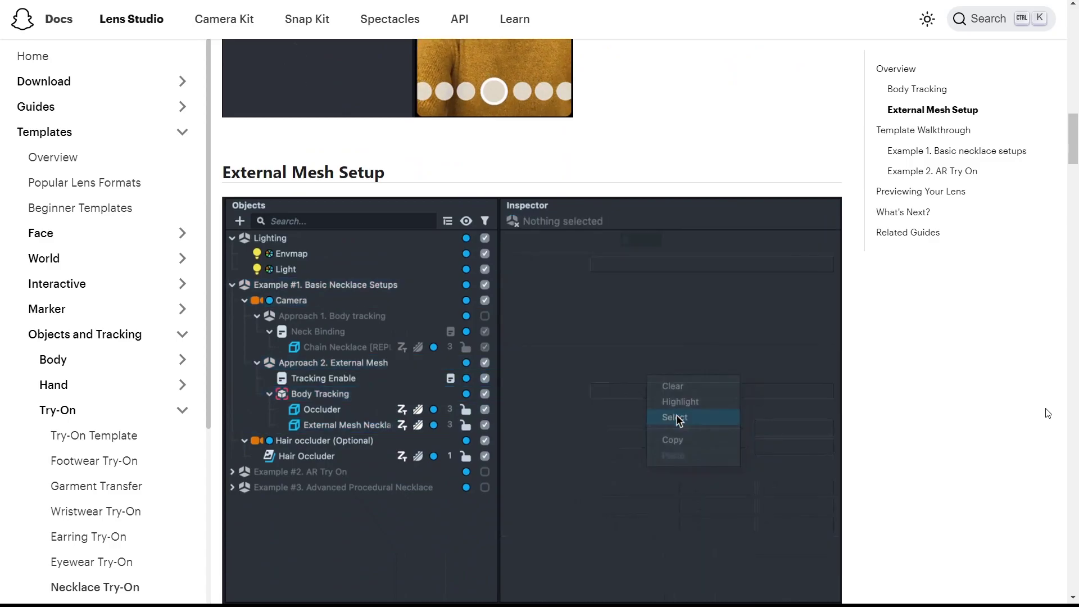
{"action": "scroll", "coordinate": [1048, 413], "scroll_direction": "down", "scroll_amount": 6}
{"action": "scroll", "coordinate": [1048, 413], "scroll_direction": "down", "scroll_amount": 20}
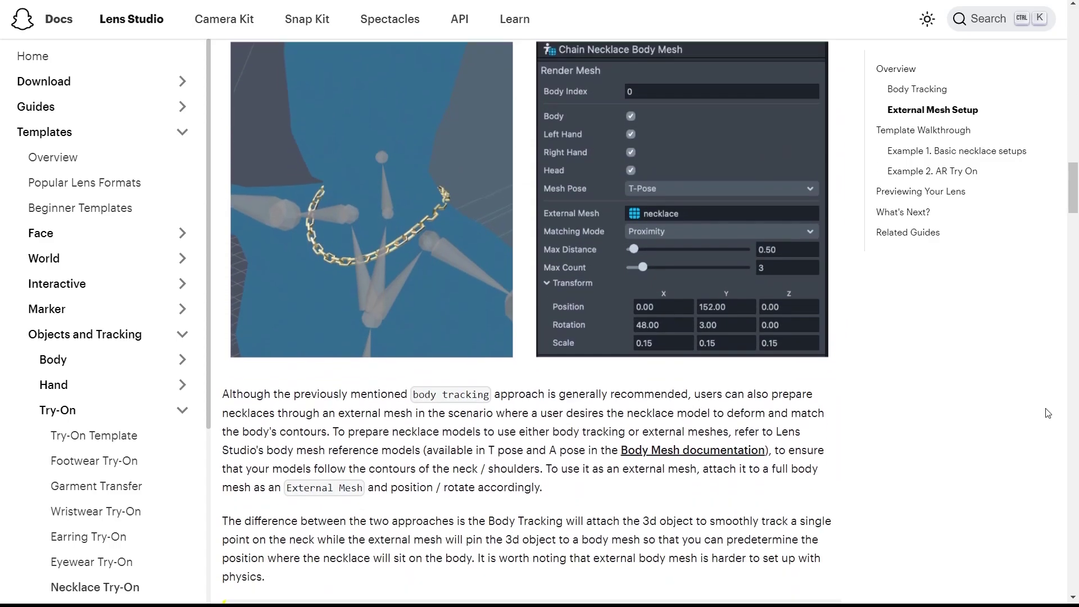
{"action": "scroll", "coordinate": [1048, 413], "scroll_direction": "down", "scroll_amount": 6}
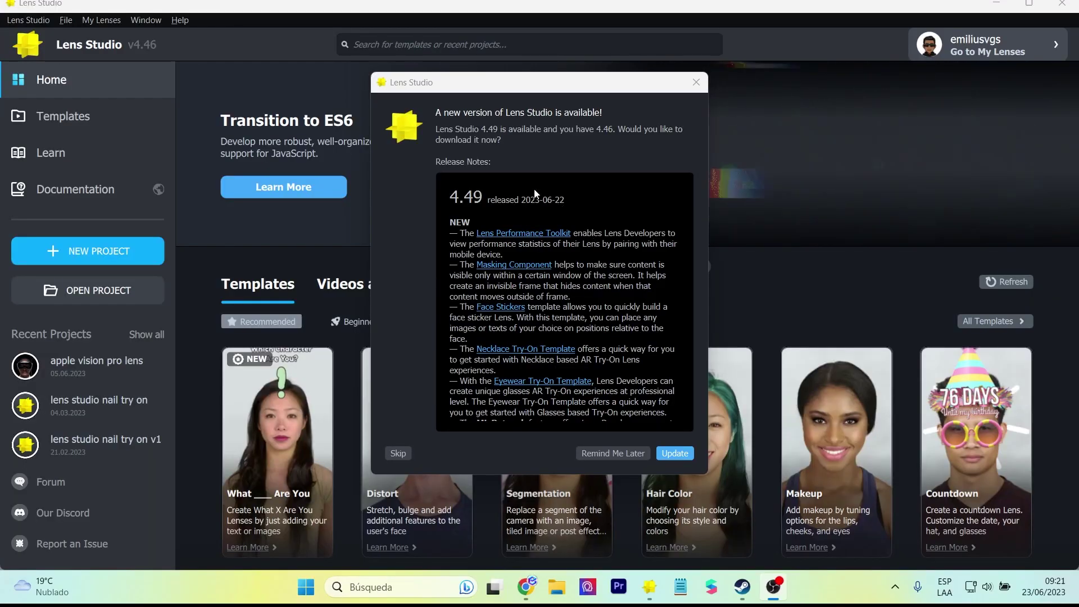
Switch to Lens Studio, review the 4.49 release notes and accept the update to that version.
{"action": "scroll", "coordinate": [561, 283], "scroll_direction": "down", "scroll_amount": 1}
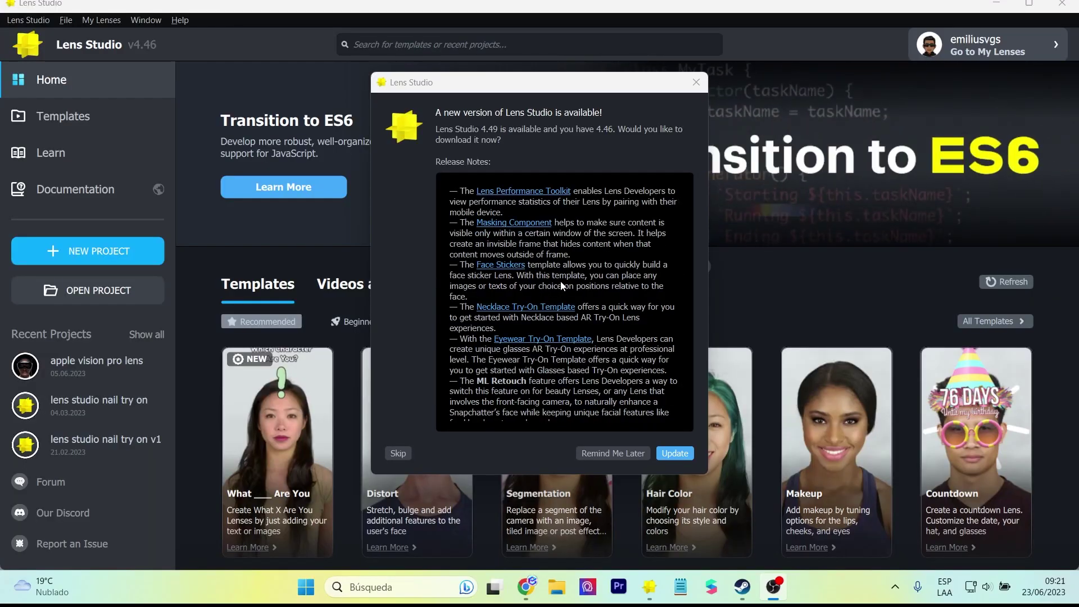
{"action": "scroll", "coordinate": [560, 284], "scroll_direction": "up", "scroll_amount": 1}
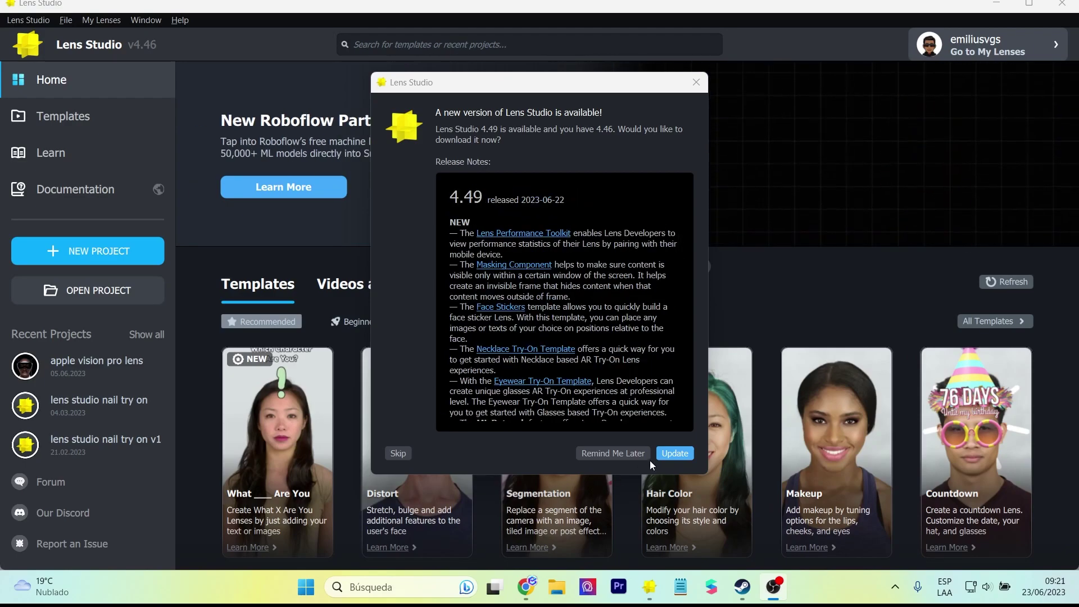
{"action": "key", "text": "Return"}
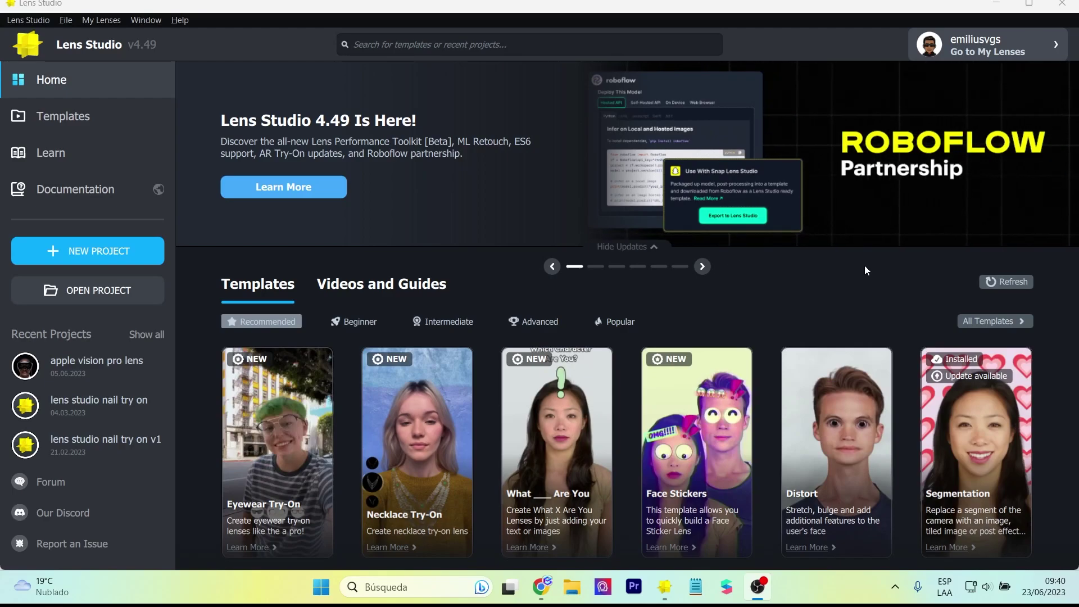
Open the Necklace Try-On template and switch to another necklace in the Example #2 AR Try On preview.
{"action": "scroll", "coordinate": [864, 265], "scroll_direction": "down", "scroll_amount": 3}
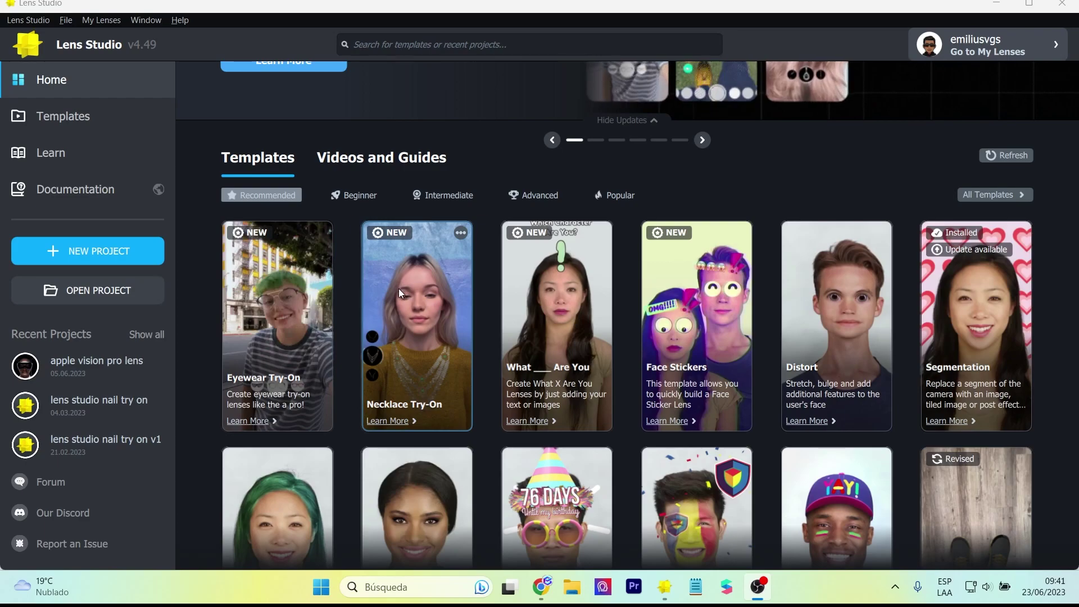
{"action": "left_click", "coordinate": [568, 292]}
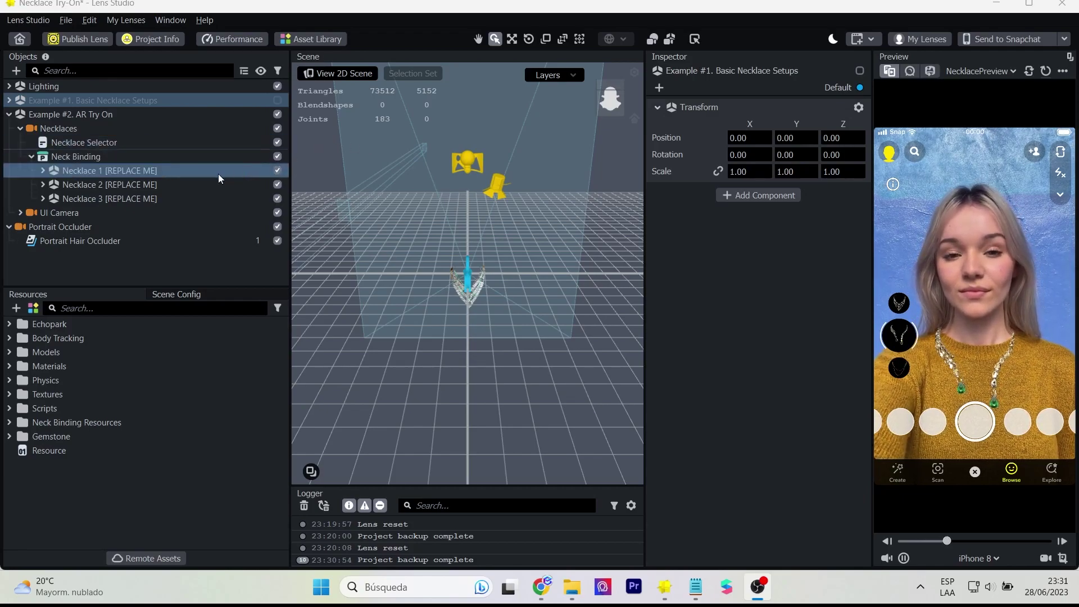
{"action": "left_click", "coordinate": [118, 117]}
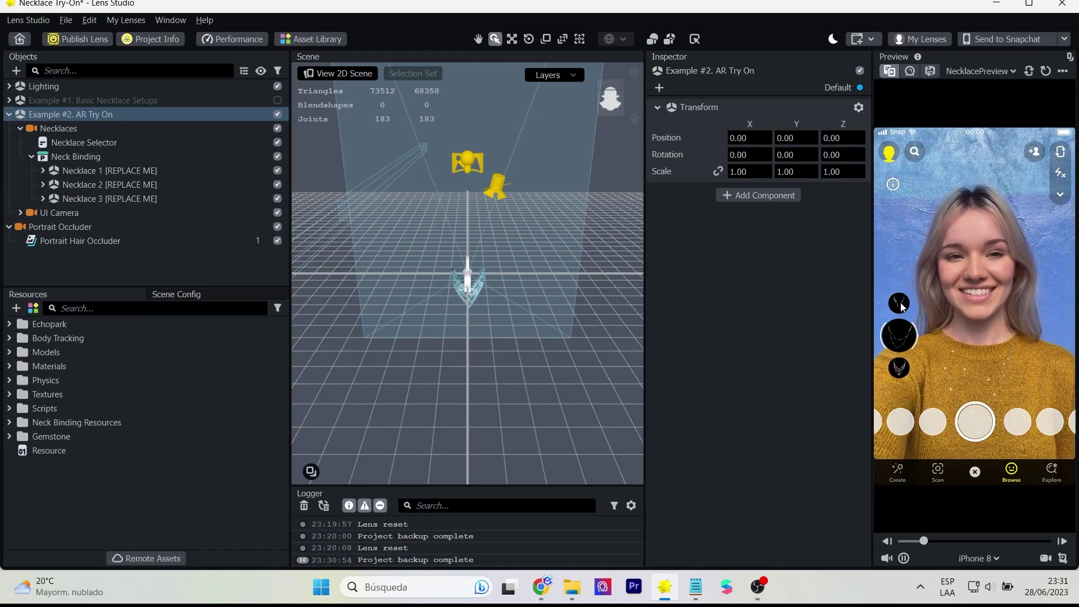
{"action": "left_click", "coordinate": [899, 303]}
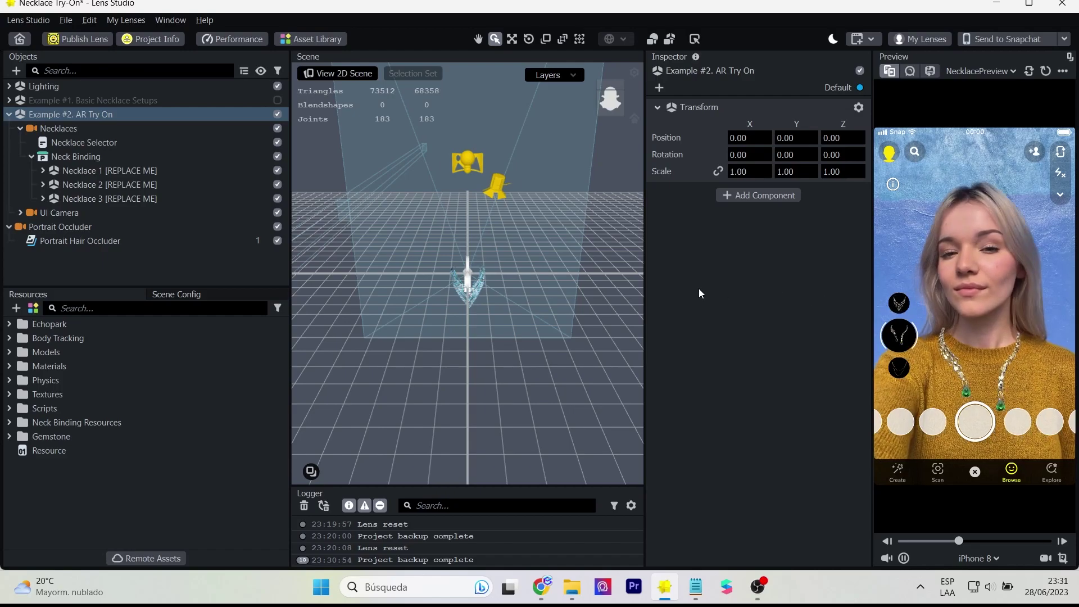
Examine the Portrait Occluder and its Portrait Hair Occluder settings, turning the occluder off and on again to compare its effect in the preview.
{"action": "left_click", "coordinate": [59, 228]}
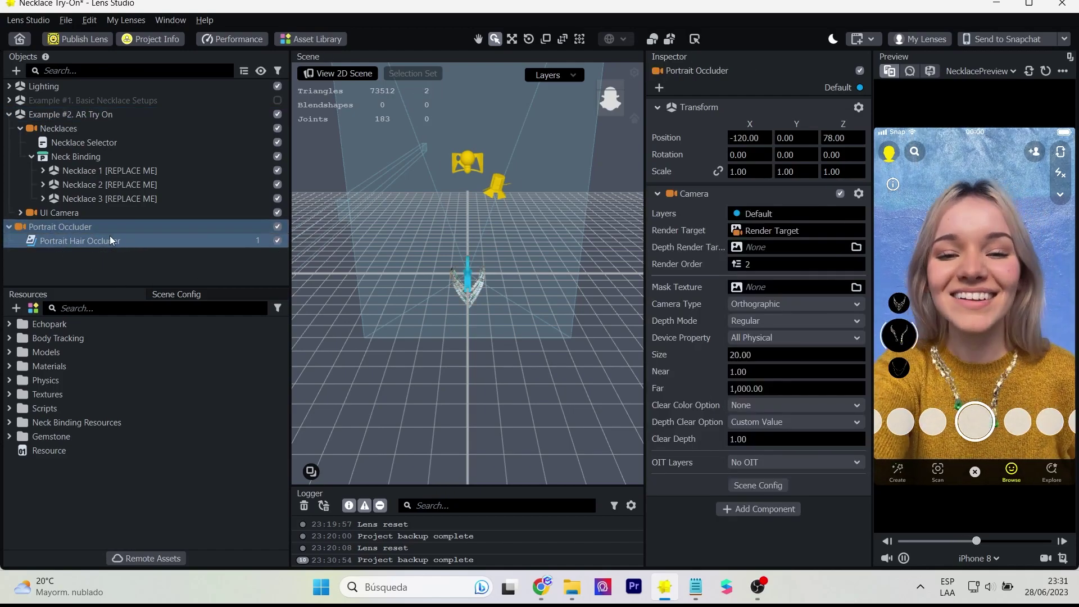
{"action": "left_click", "coordinate": [90, 241]}
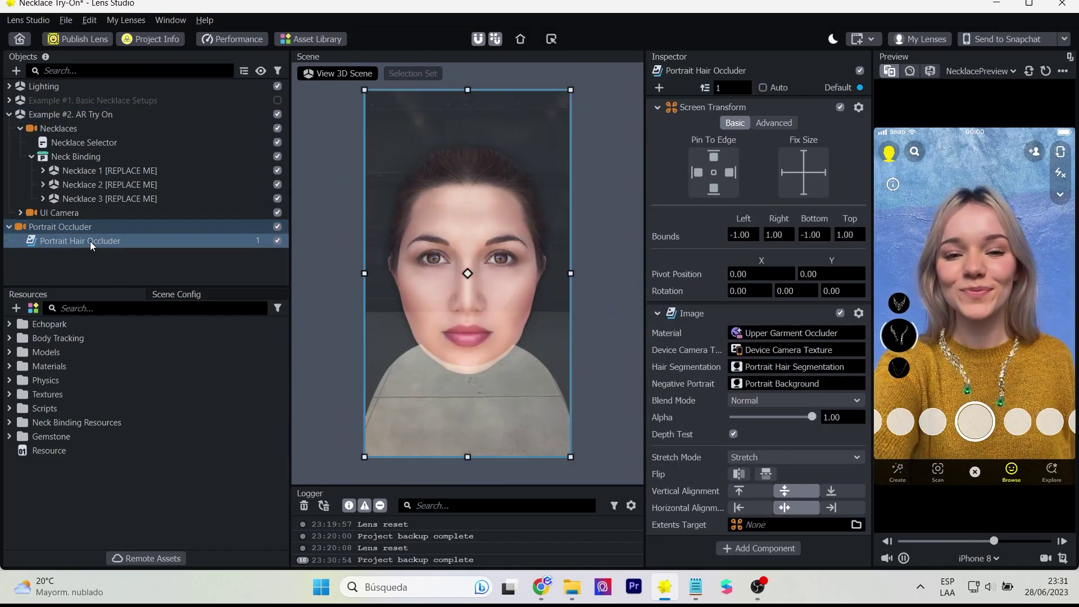
{"action": "left_click", "coordinate": [278, 227]}
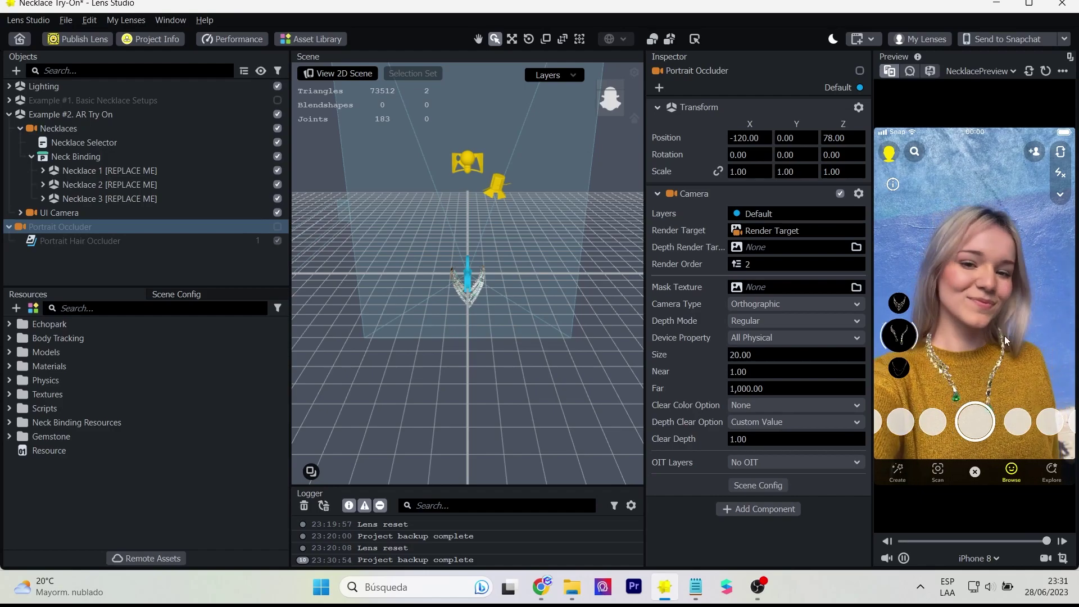
{"action": "left_click", "coordinate": [278, 226]}
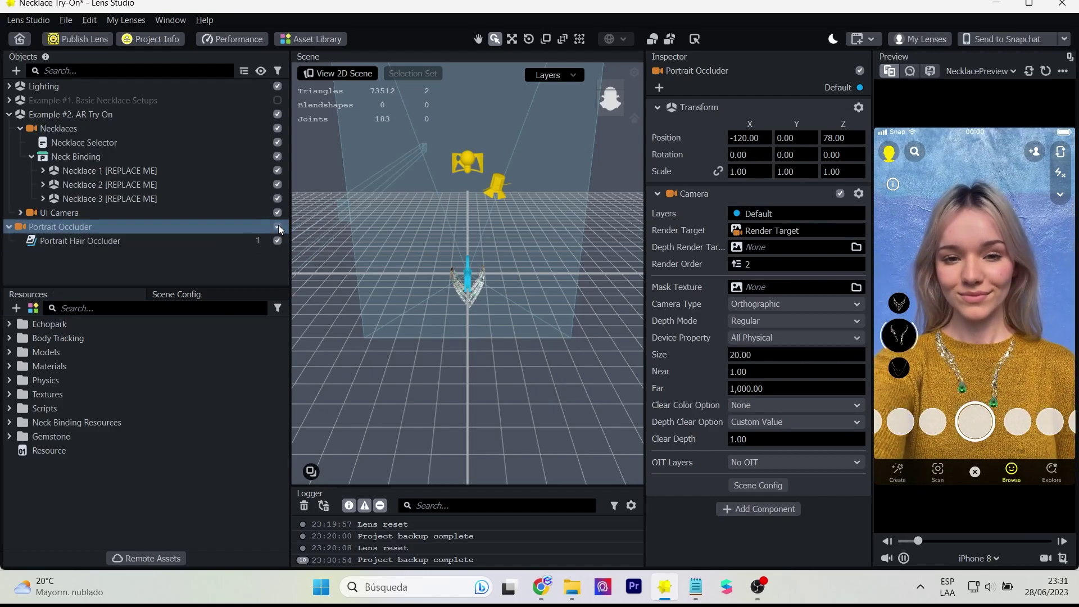
{"action": "left_click", "coordinate": [71, 239]}
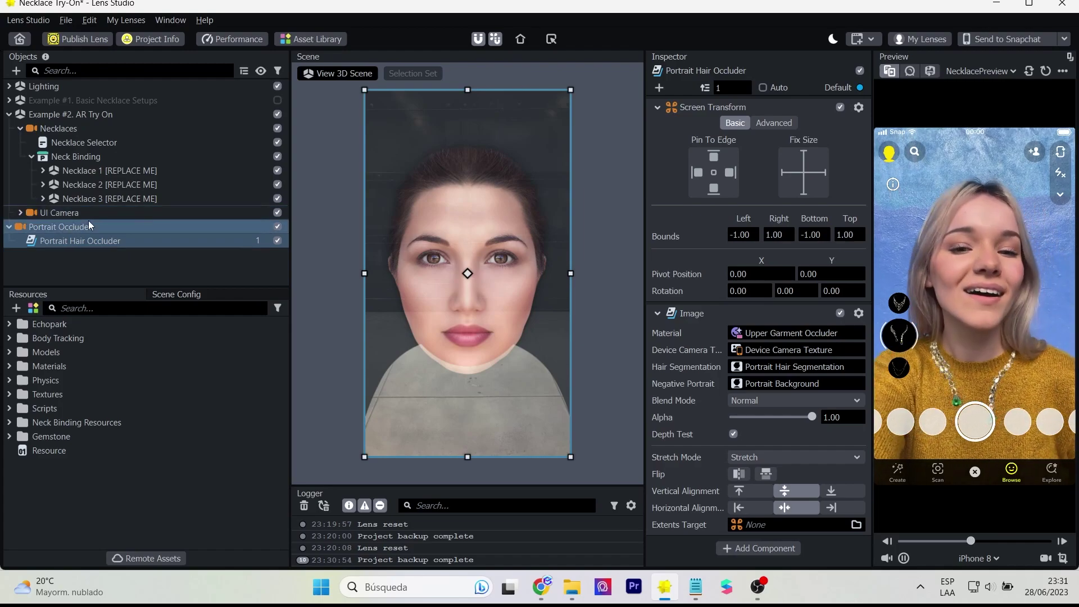
Disable the Example #2 AR Try On object, then enable Example #1 Basic Necklace Setups and expand its hierarchy.
{"action": "left_click", "coordinate": [278, 114]}
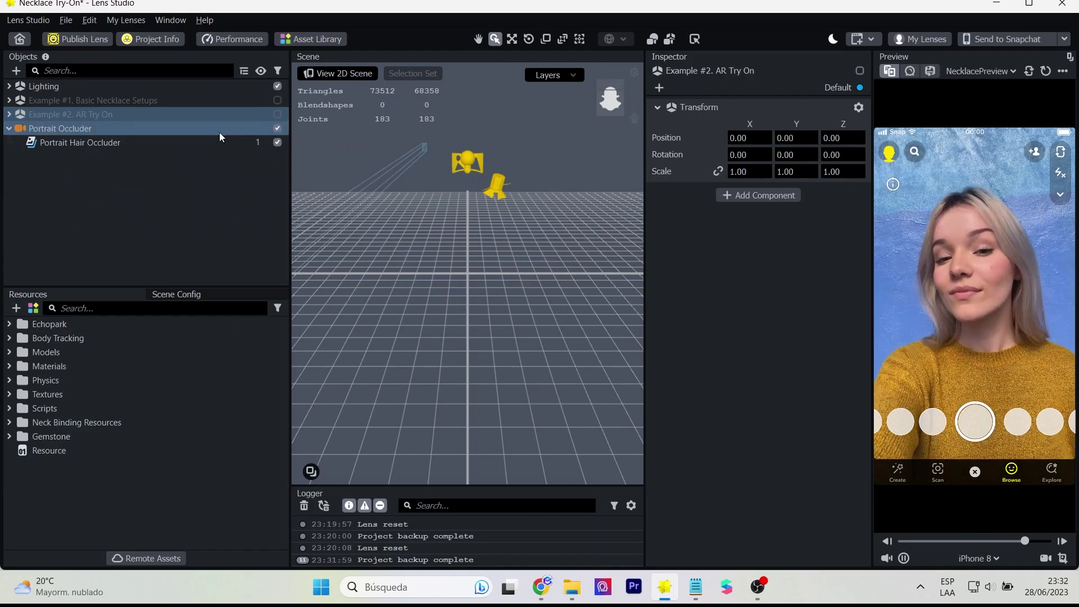
{"action": "left_click", "coordinate": [277, 100]}
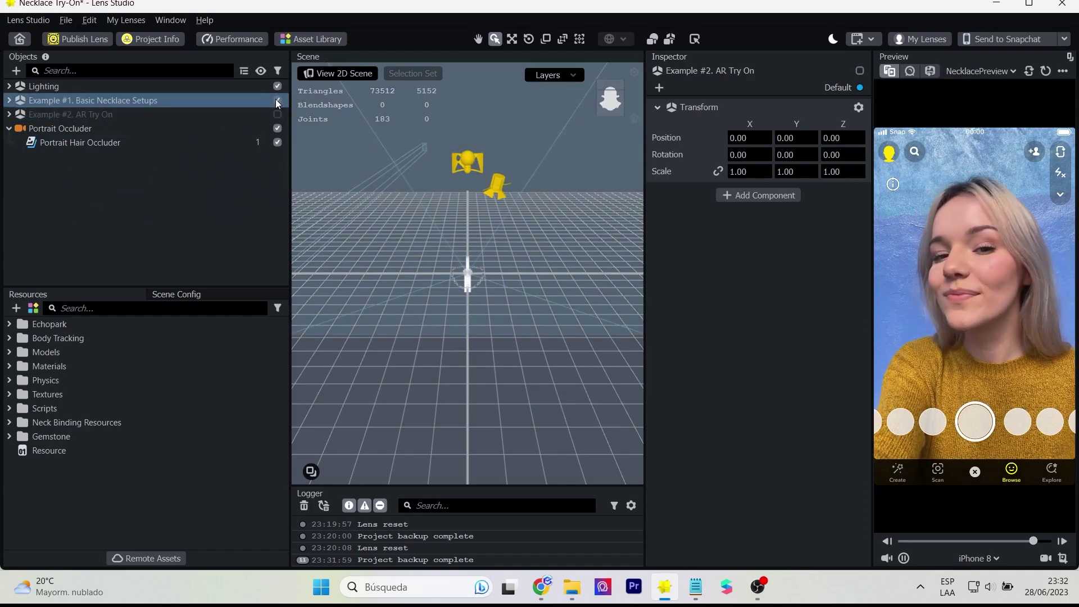
{"action": "left_click", "coordinate": [9, 100]}
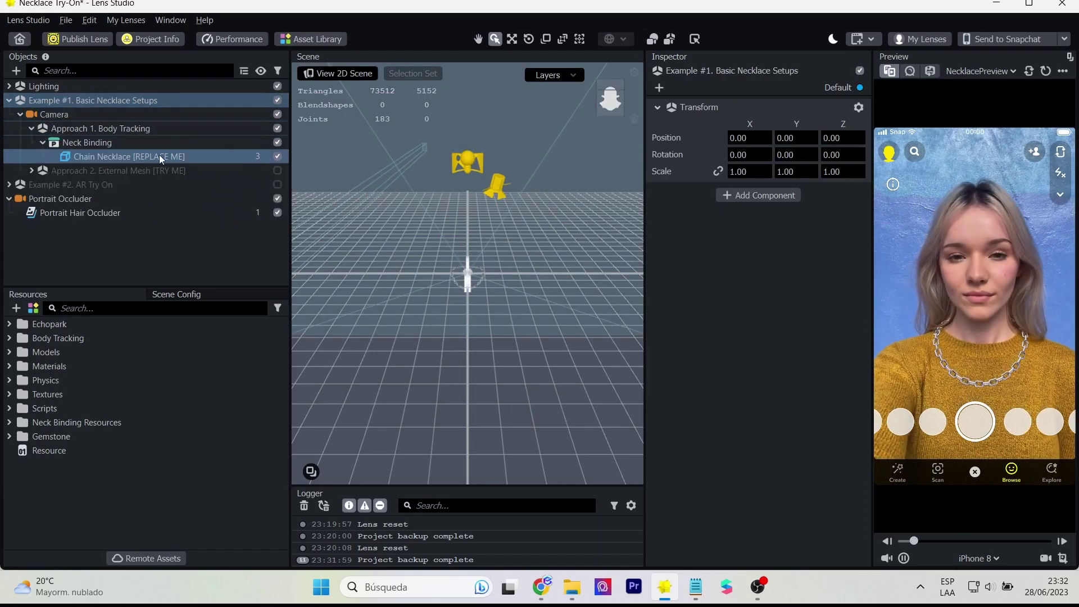
Examine the Approach 1 Body Tracking object, its Neck Binding script options and the Chain Necklace mesh settings.
{"action": "left_click", "coordinate": [83, 130]}
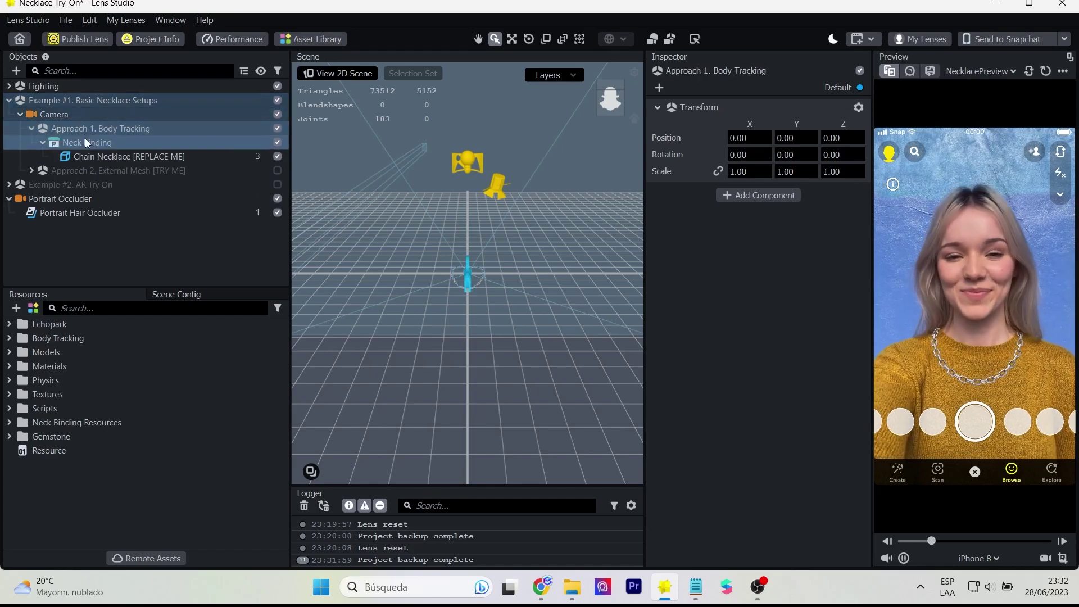
{"action": "left_click", "coordinate": [85, 140]}
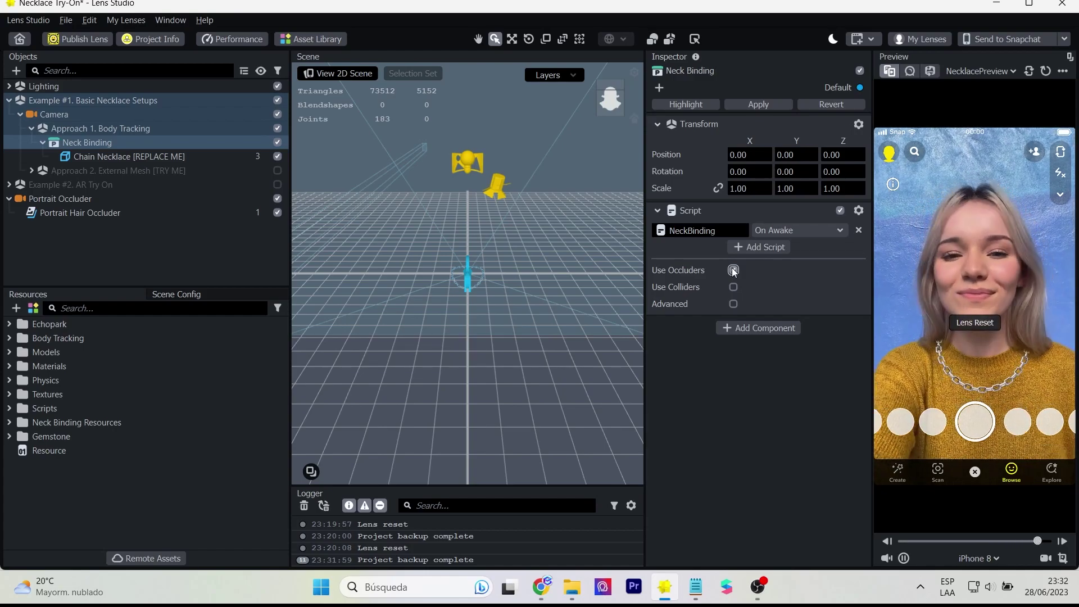
{"action": "left_click", "coordinate": [149, 156]}
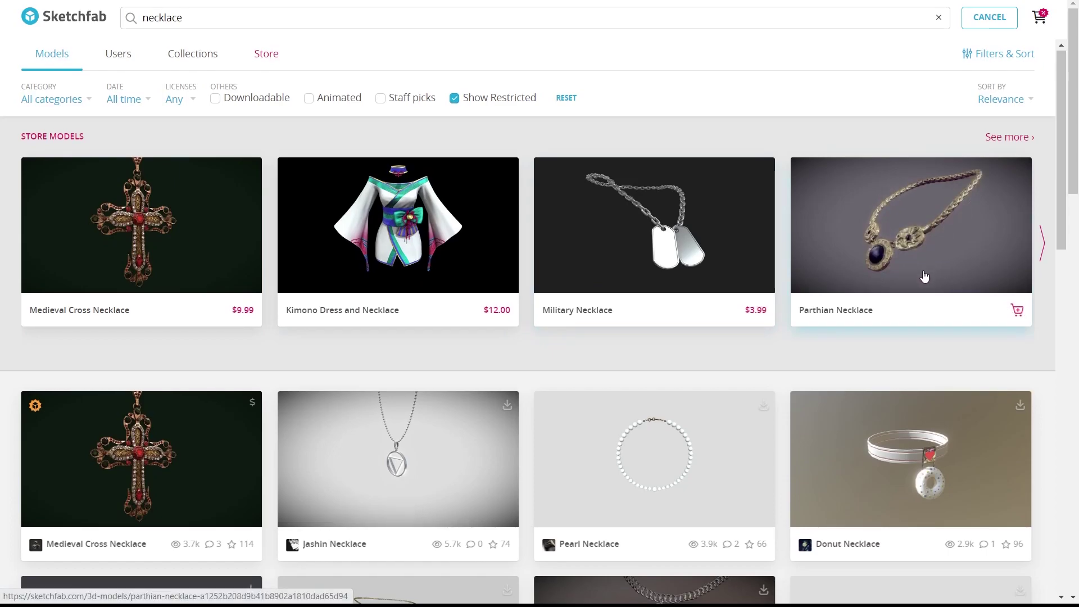
Browse the necklace models on Sketchfab and open the Jashin Necklace model.
{"action": "scroll", "coordinate": [930, 273], "scroll_direction": "down", "scroll_amount": 5}
{"action": "scroll", "coordinate": [924, 275], "scroll_direction": "down", "scroll_amount": 1}
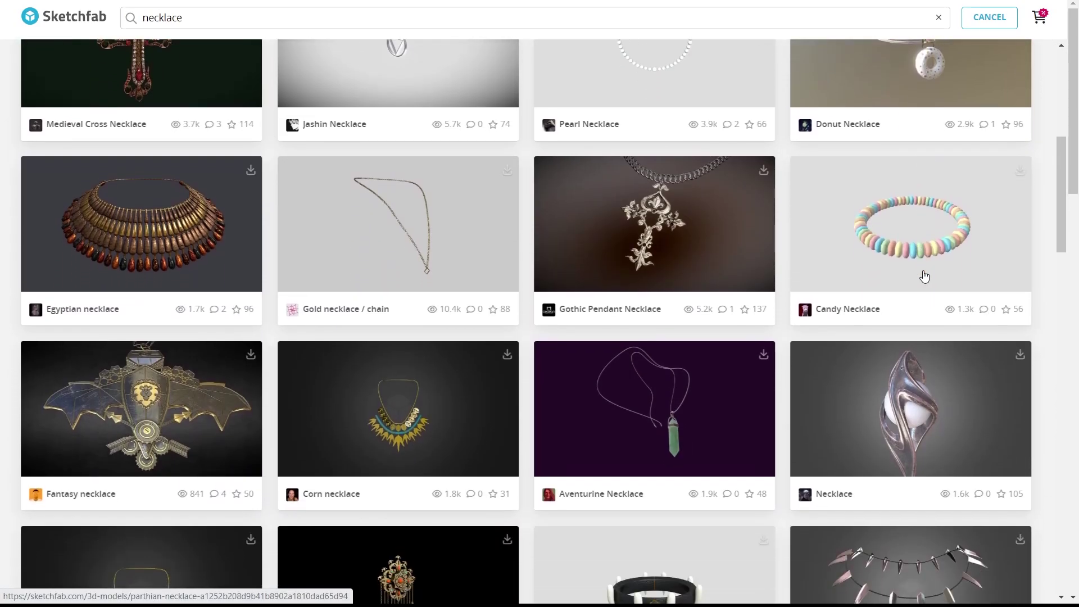
{"action": "scroll", "coordinate": [924, 275], "scroll_direction": "down", "scroll_amount": 4}
{"action": "scroll", "coordinate": [924, 274], "scroll_direction": "up", "scroll_amount": 6}
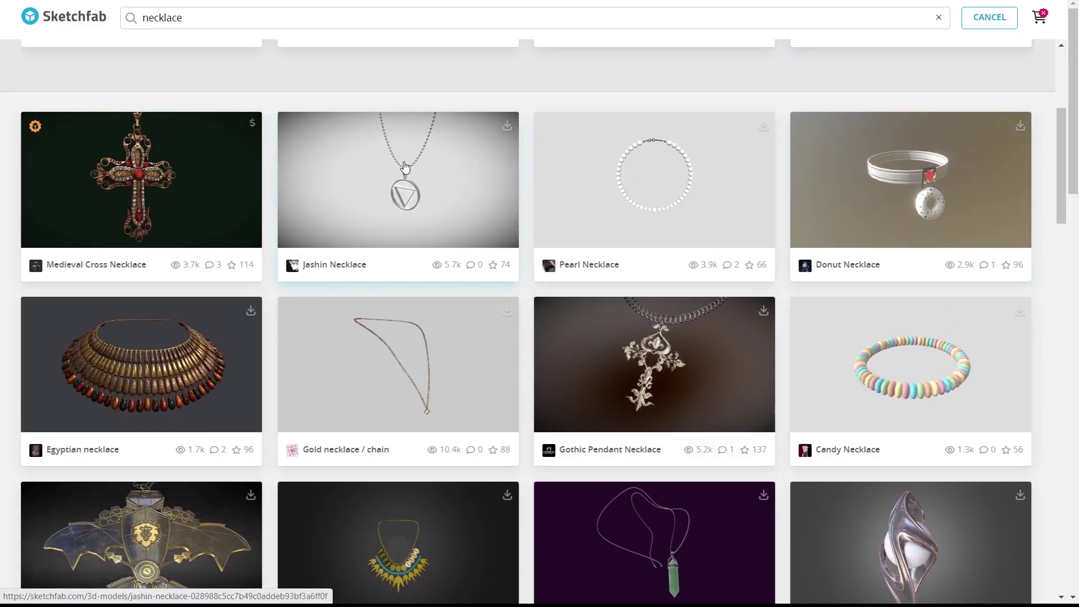
{"action": "left_click", "coordinate": [403, 161]}
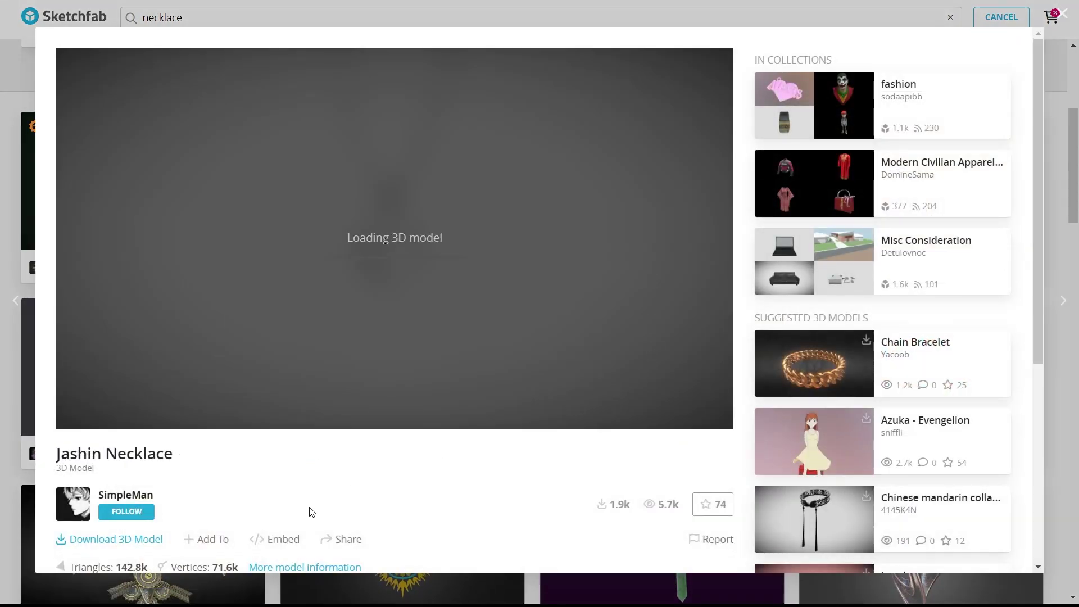
Inspect the Jashin Necklace from another angle and download the model in GLB format.
{"action": "scroll", "coordinate": [578, 349], "scroll_direction": "down", "scroll_amount": 3}
{"action": "scroll", "coordinate": [638, 337], "scroll_direction": "up", "scroll_amount": 3}
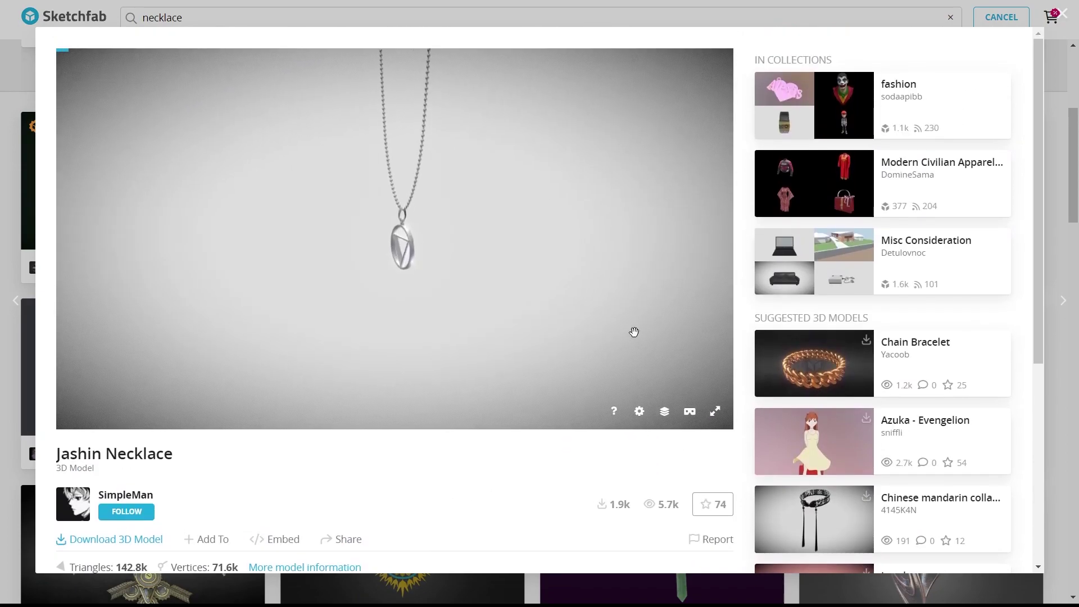
{"action": "left_click_drag", "start_coordinate": [369, 261], "coordinate": [575, 230]}
{"action": "scroll", "coordinate": [747, 171], "scroll_direction": "down", "scroll_amount": 3}
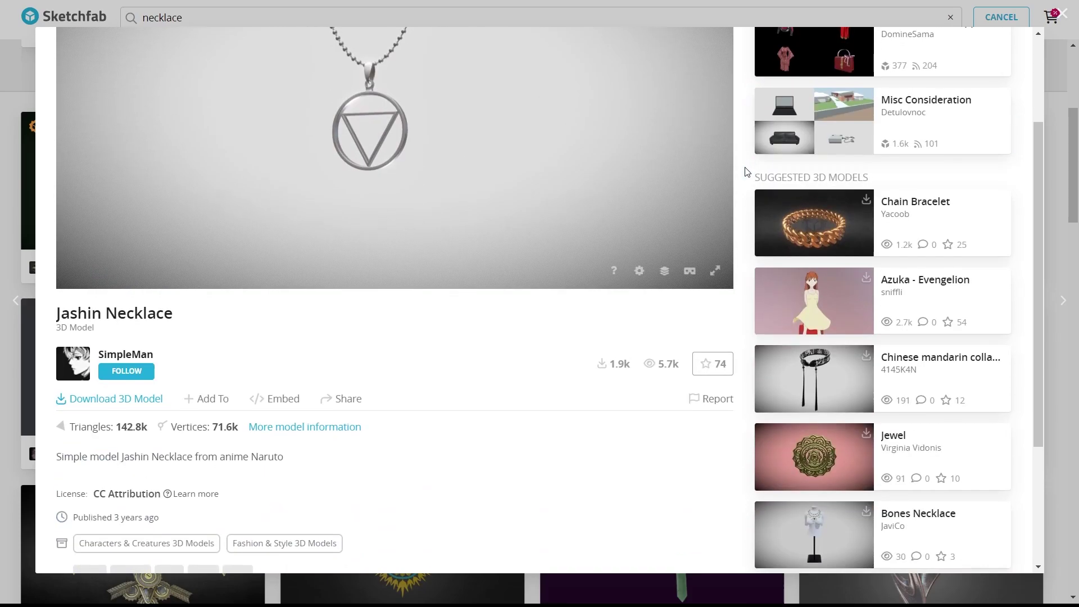
{"action": "left_click", "coordinate": [140, 402]}
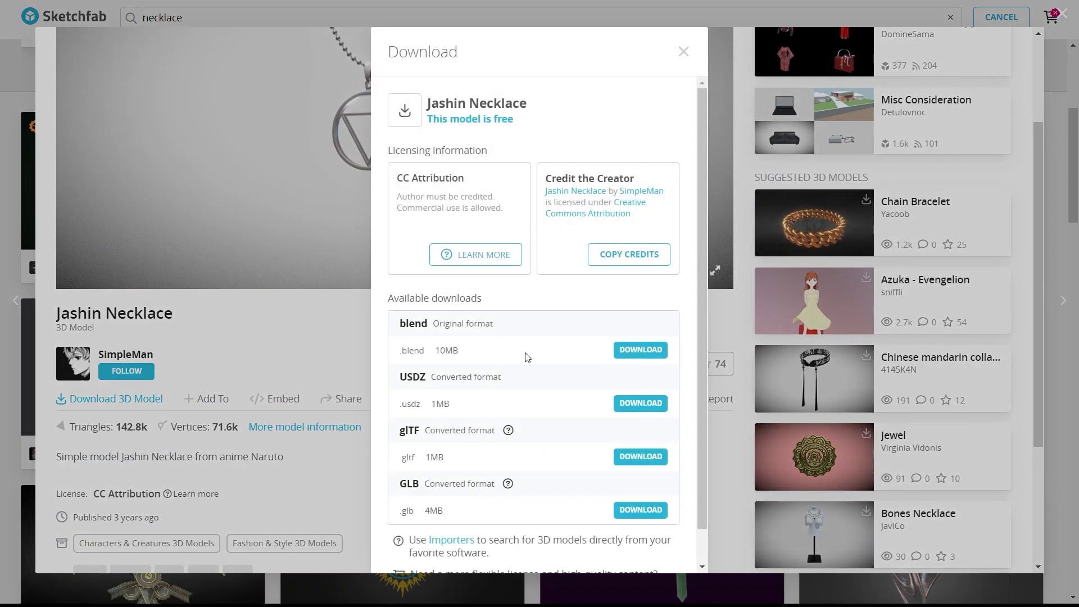
{"action": "scroll", "coordinate": [506, 331], "scroll_direction": "down", "scroll_amount": 1}
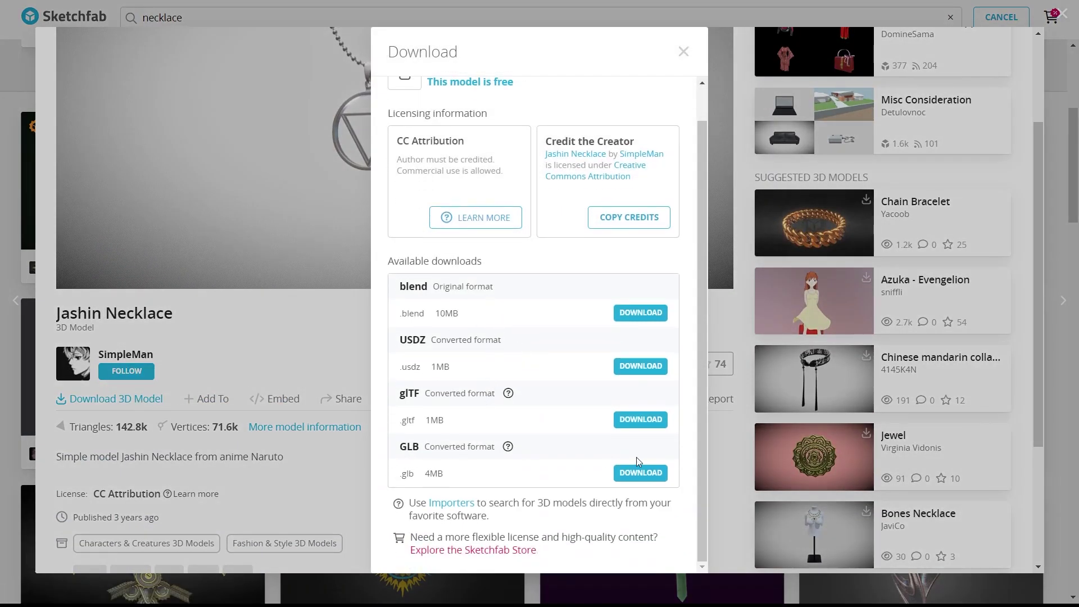
{"action": "left_click", "coordinate": [641, 473]}
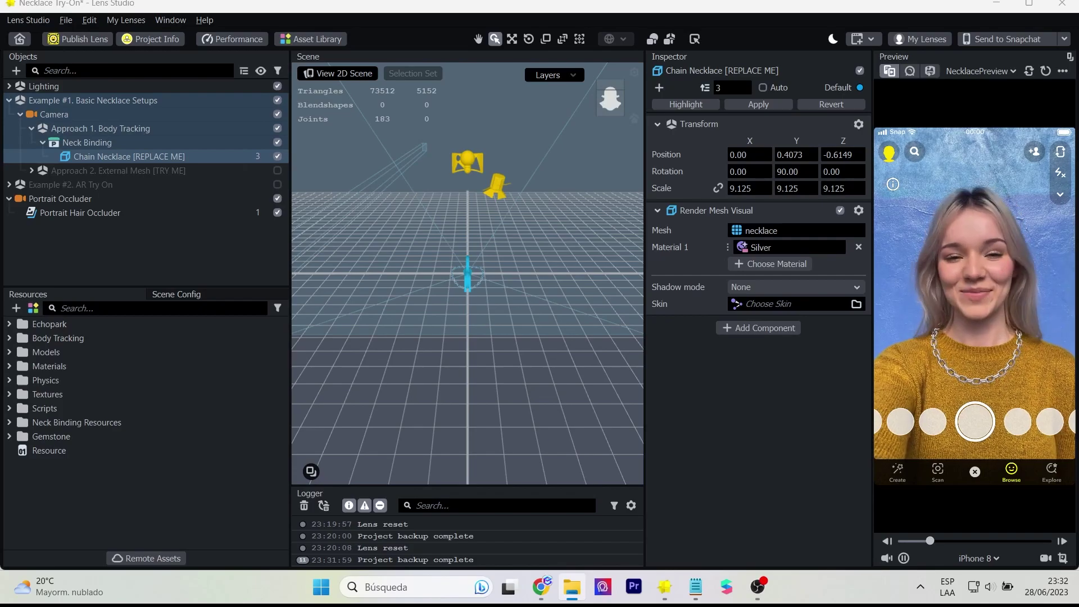
Import the downloaded Jashin Necklace model into the Lens Studio project resources with the default glTF import options.
{"action": "left_click_drag", "start_coordinate": [165, 319], "coordinate": [142, 459]}
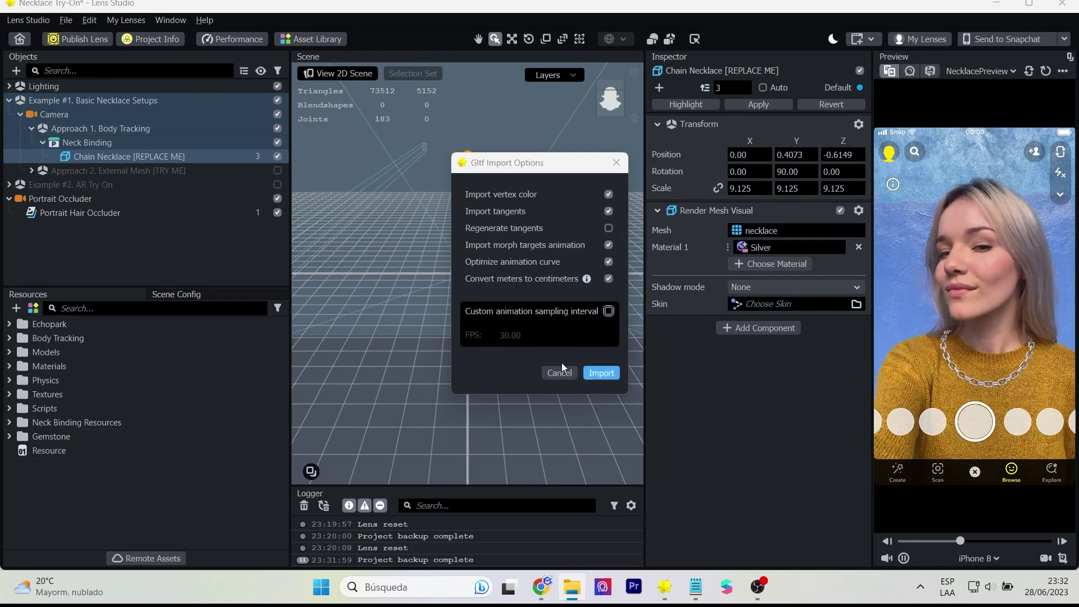
{"action": "left_click", "coordinate": [606, 370]}
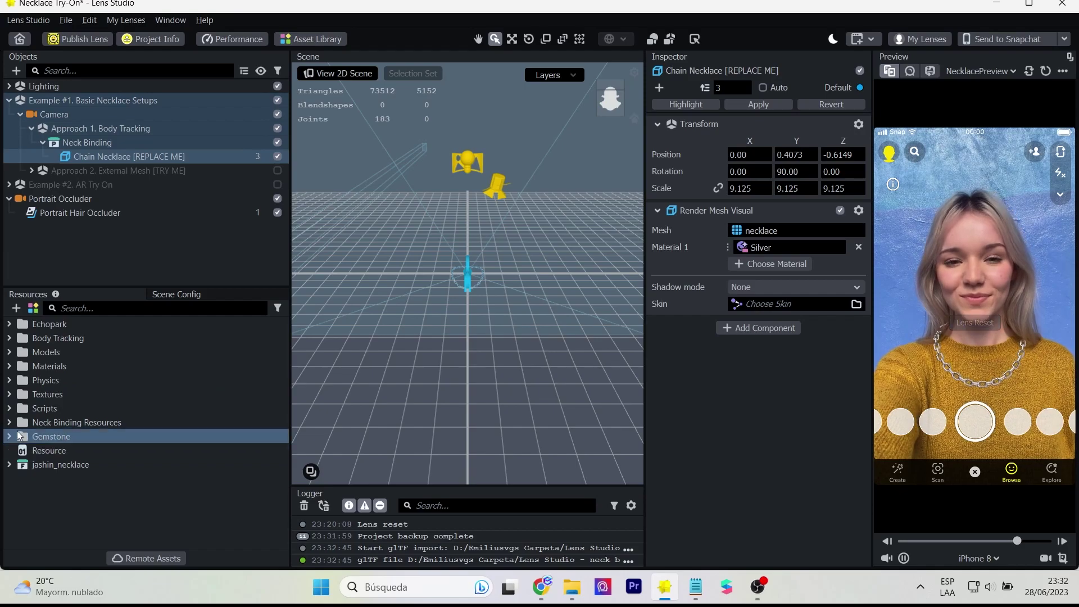
Place the jashin_necklace prefab under Neck Binding, directly above the Chain Necklace object.
{"action": "left_click", "coordinate": [9, 464]}
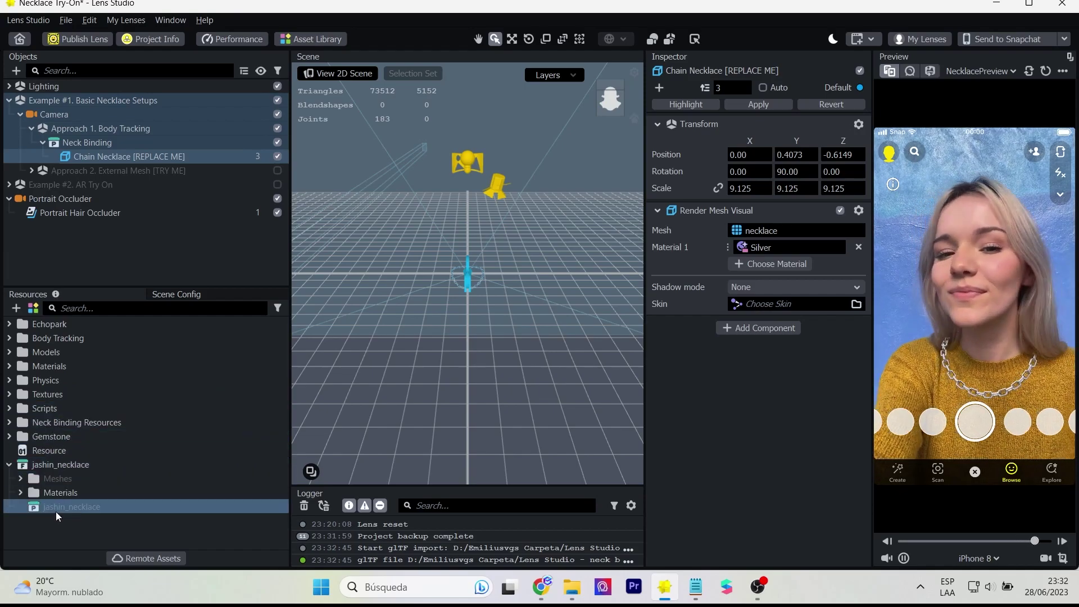
{"action": "left_click", "coordinate": [59, 506]}
{"action": "left_click_drag", "start_coordinate": [62, 506], "coordinate": [136, 155]}
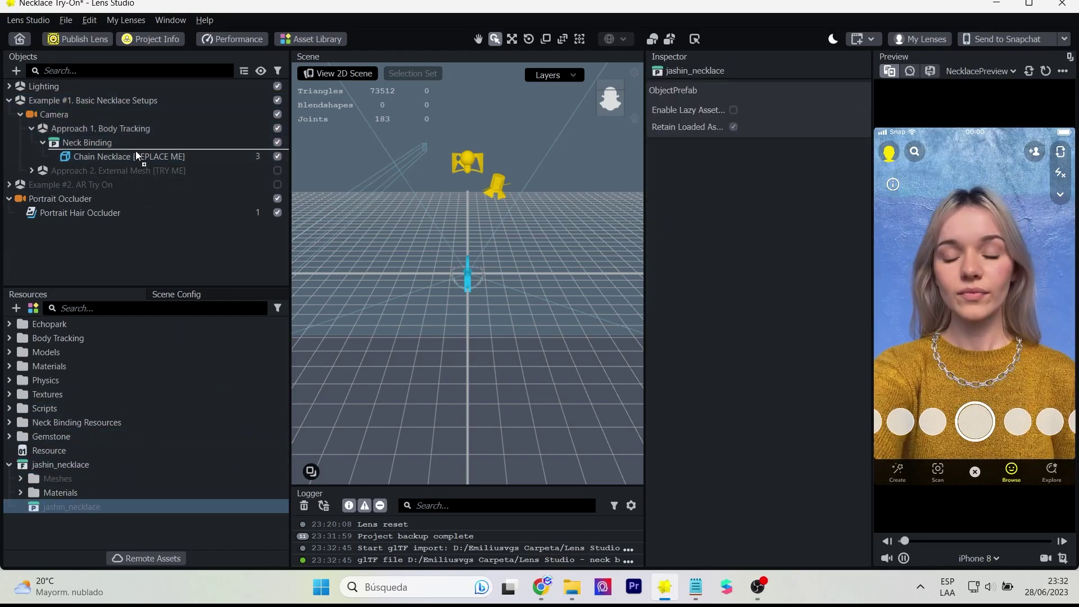
{"action": "left_click", "coordinate": [54, 157]}
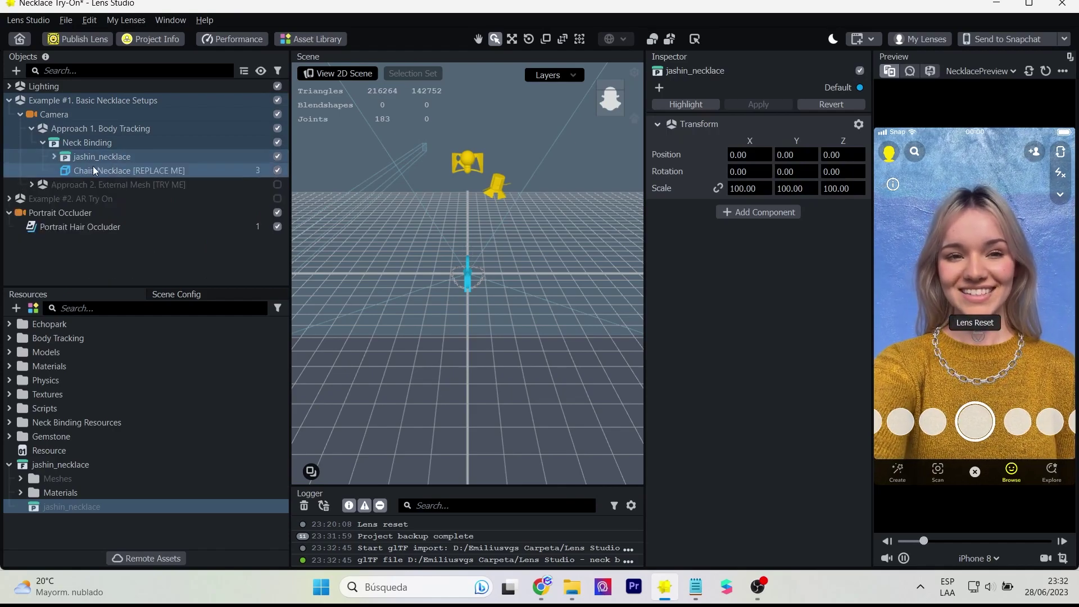
Disable the Chain Necklace [REPLACE ME] object under Neck Binding.
{"action": "left_click", "coordinate": [186, 172]}
{"action": "left_click", "coordinate": [278, 170]}
Scale the jashin_necklace object uniformly to 220 and move it down to a Y position of about -23.
{"action": "left_click", "coordinate": [101, 159]}
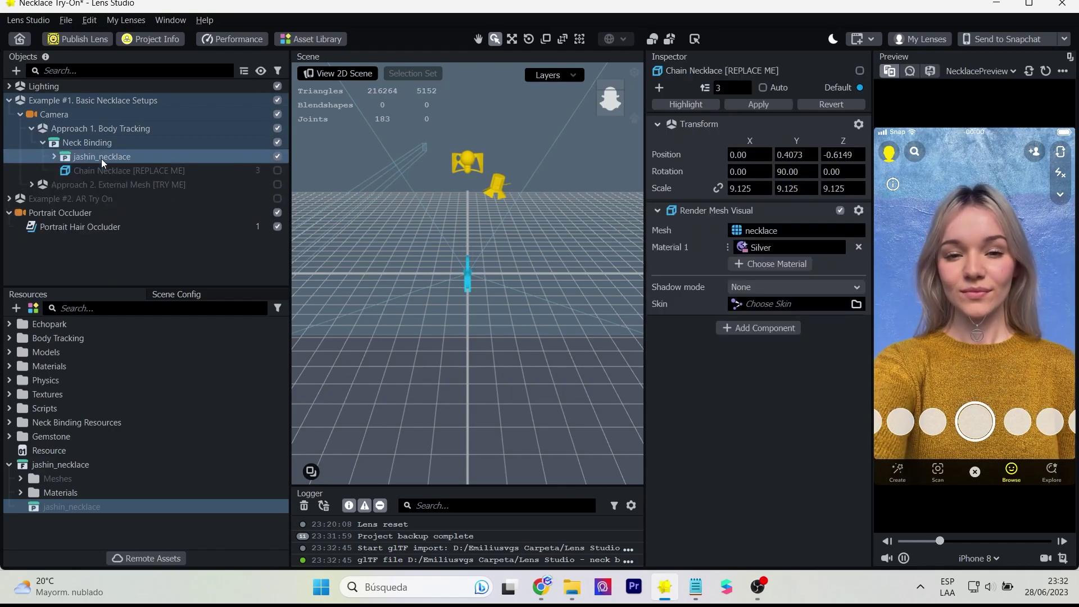
{"action": "double_click", "coordinate": [749, 188]}
{"action": "type", "text": "200"}
{"action": "key", "text": "Return"}
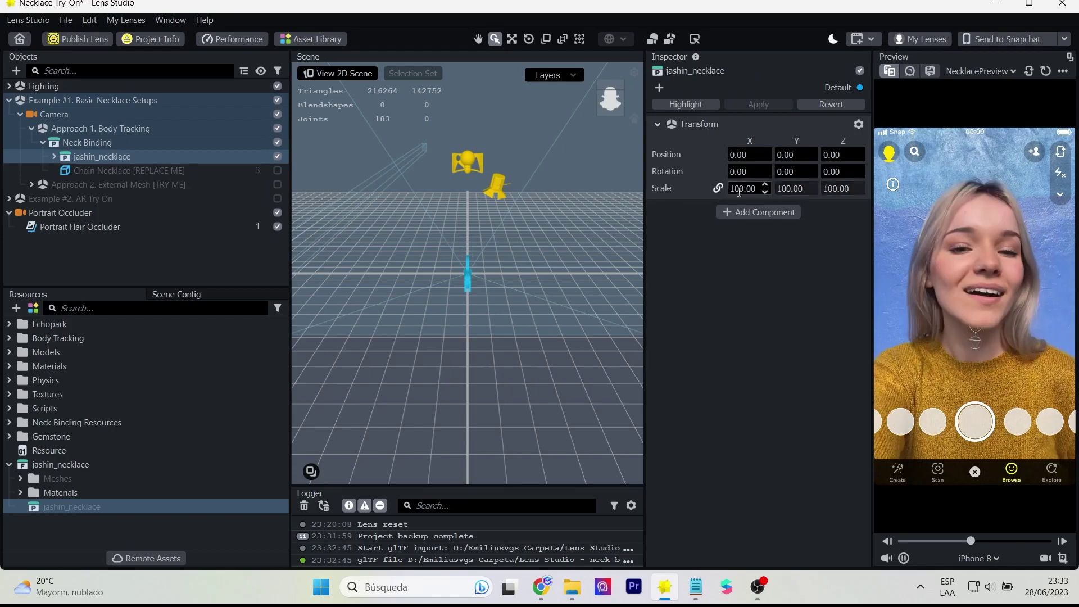
{"action": "key", "text": "w"}
{"action": "left_click_drag", "start_coordinate": [471, 247], "coordinate": [467, 285]}
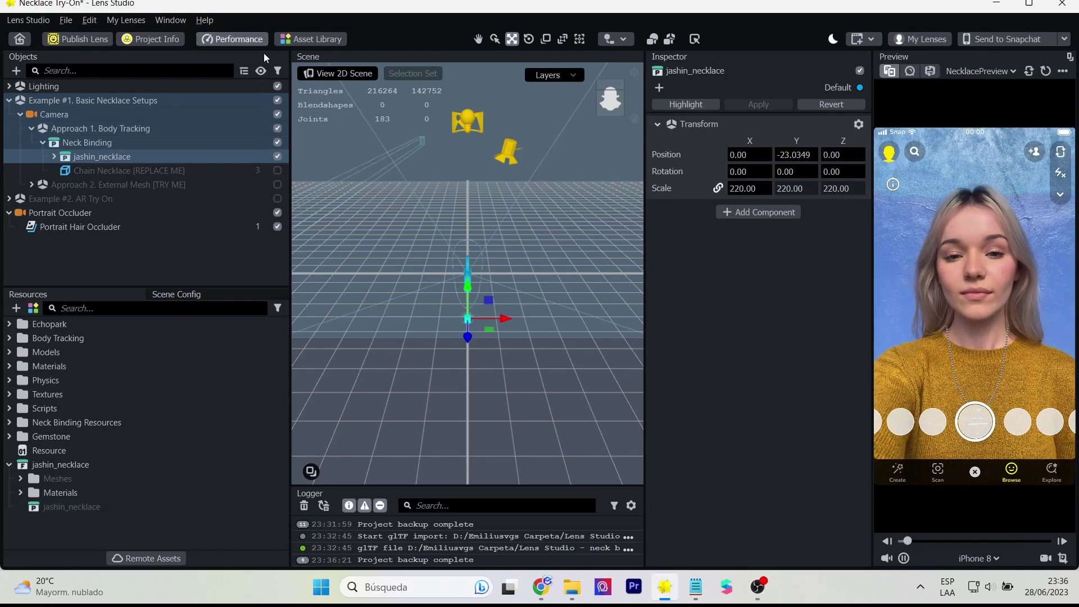
Check the lens size in the Lens Profiling Toolkit and send the lens to Snapchat for testing.
{"action": "left_click", "coordinate": [256, 41]}
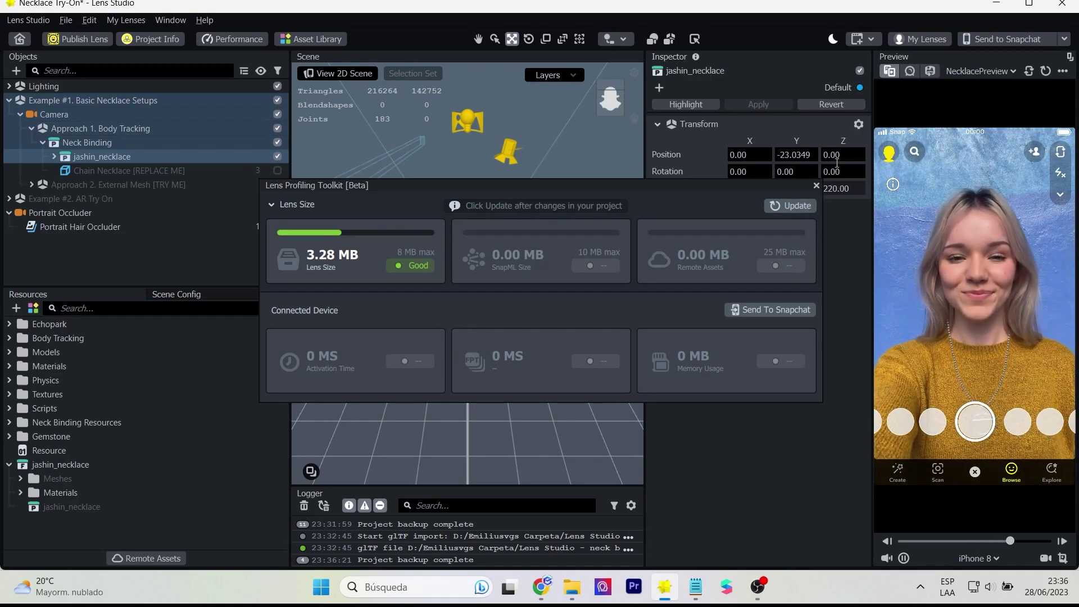
{"action": "left_click", "coordinate": [816, 186]}
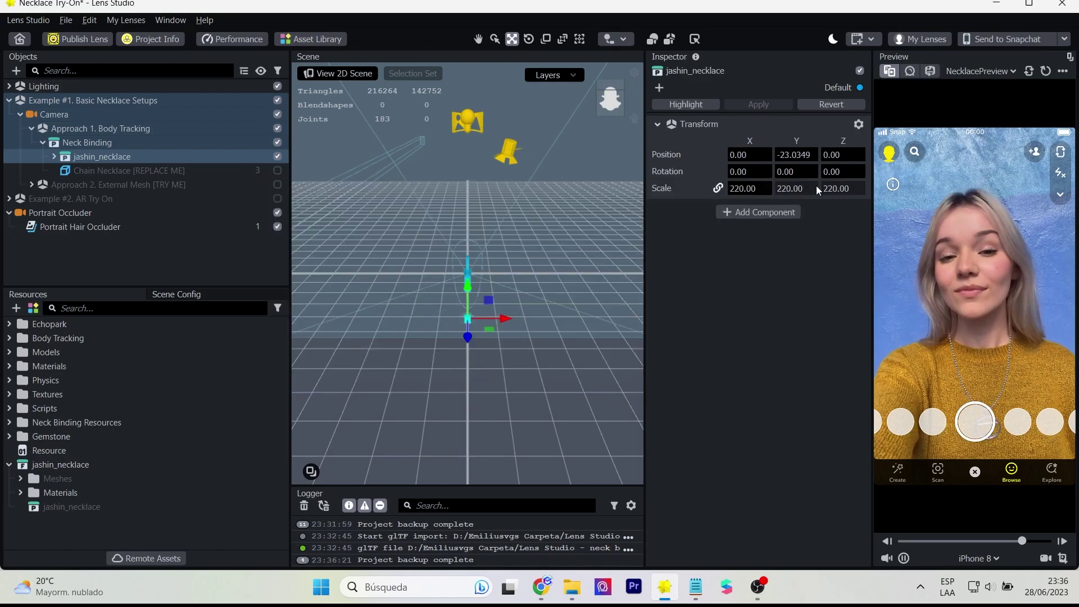
{"action": "left_click", "coordinate": [990, 40]}
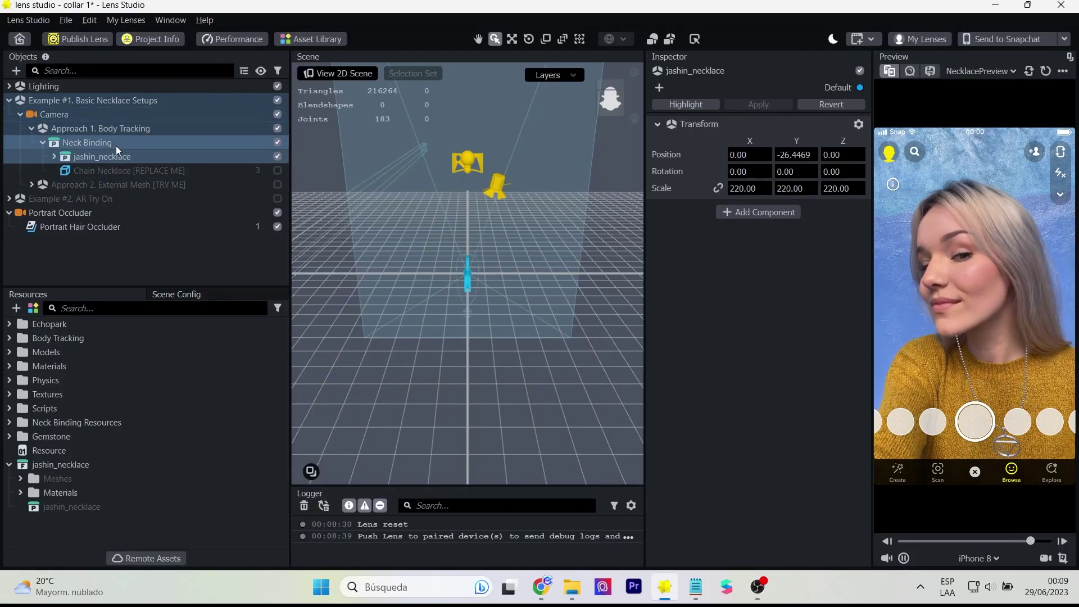
Re-enable the Chain Necklace object and nest jashin_necklace inside it as a child.
{"action": "left_click", "coordinate": [276, 171]}
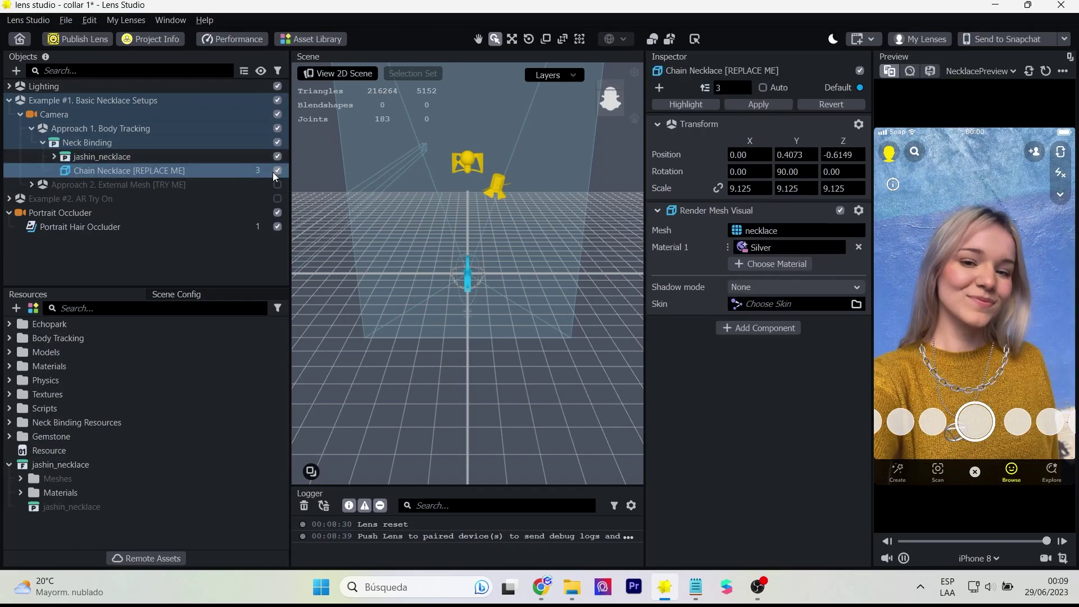
{"action": "mouse_move", "coordinate": [110, 160]}
{"action": "left_mouse_down"}
{"action": "mouse_move", "coordinate": [87, 155]}
{"action": "mouse_move", "coordinate": [114, 173]}
{"action": "left_mouse_up"}
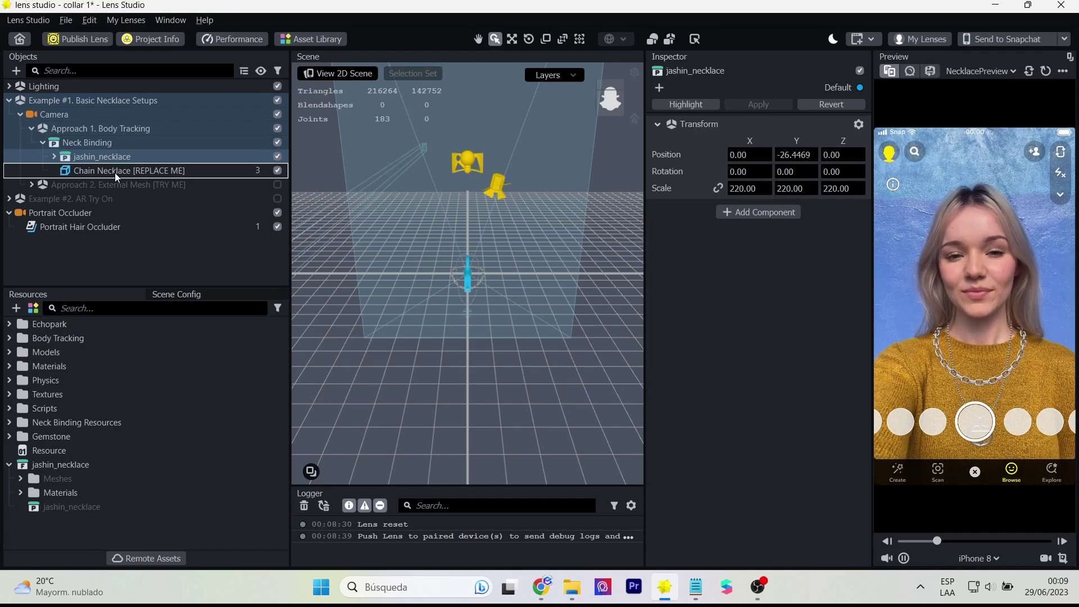
{"action": "left_click_drag", "start_coordinate": [115, 174], "coordinate": [115, 173]}
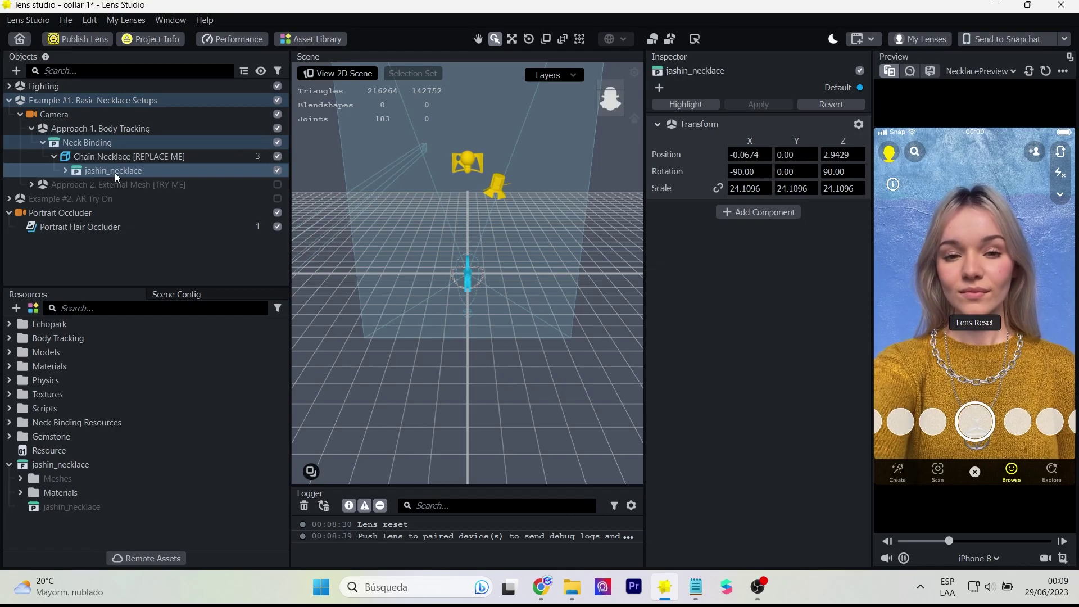
Turn off the Chain Necklace's Render Mesh Visual component and send the lens to Snapchat.
{"action": "left_click", "coordinate": [123, 158]}
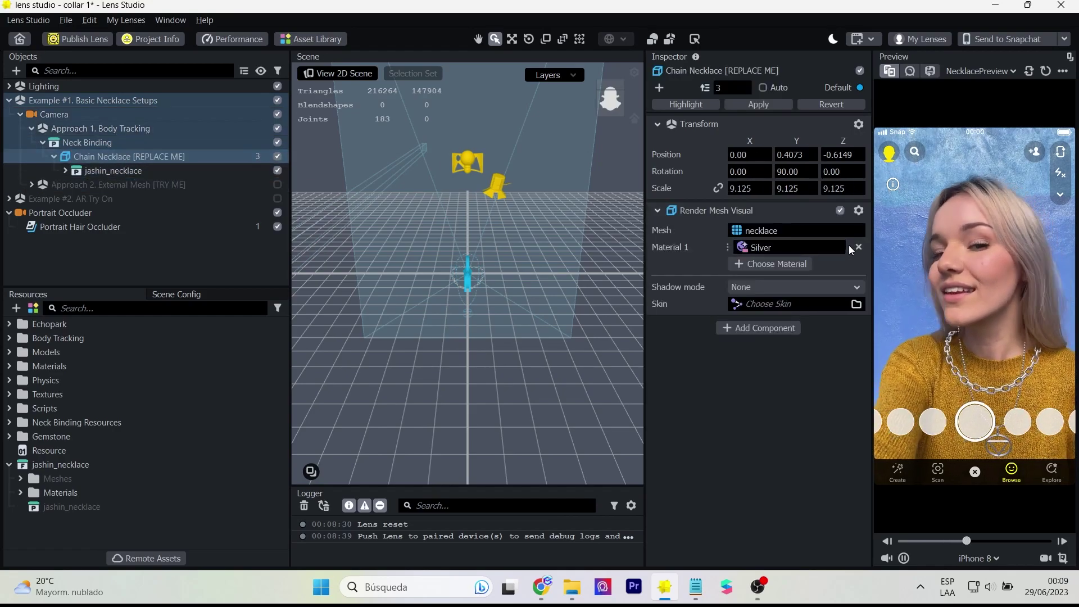
{"action": "left_click", "coordinate": [839, 212]}
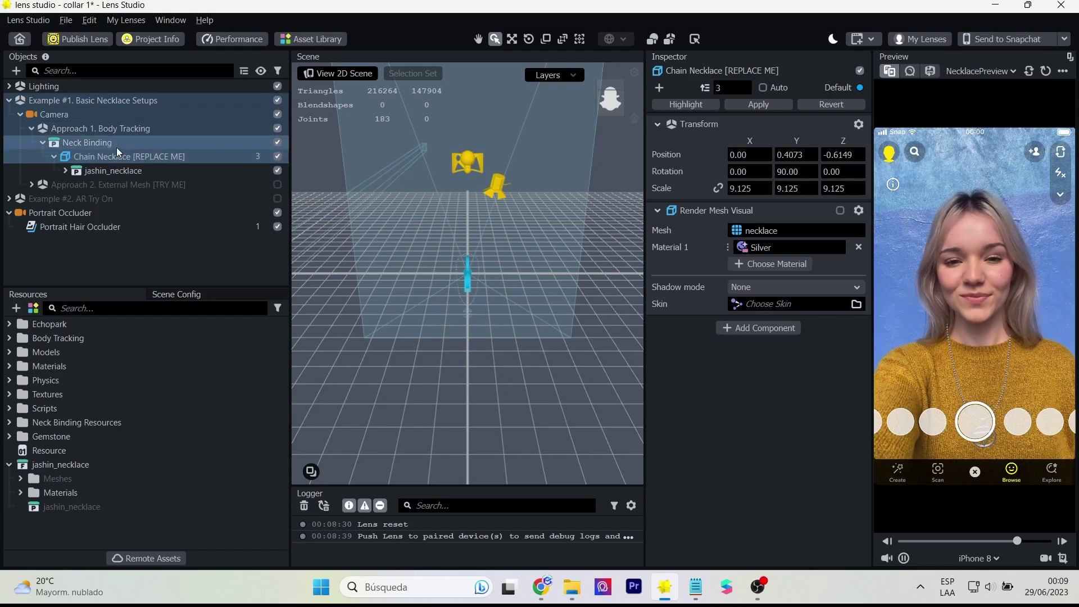
{"action": "left_click", "coordinate": [974, 39]}
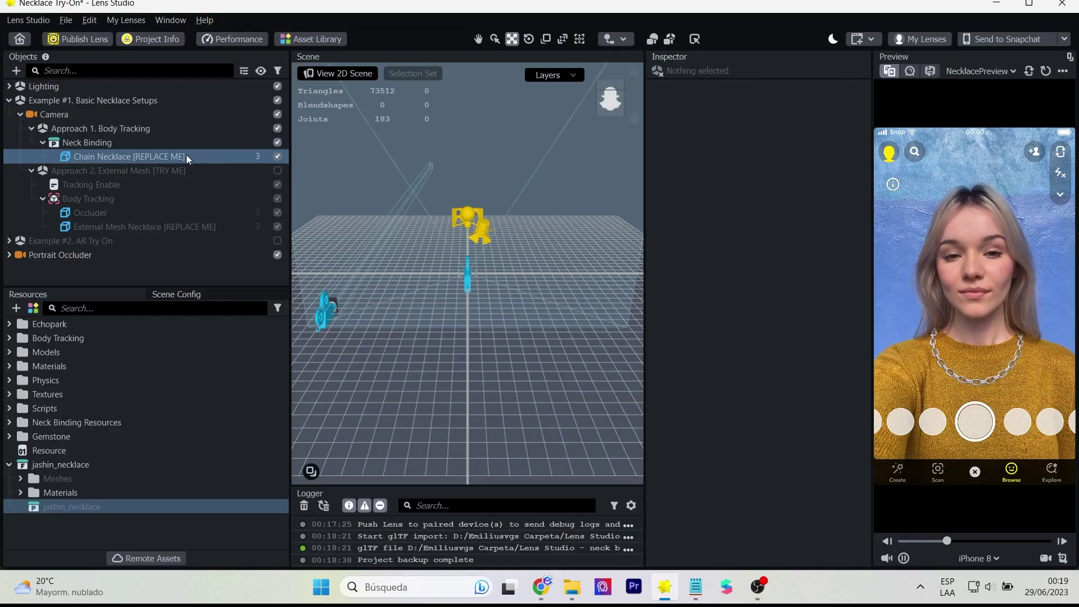
Replace the Chain Necklace's mesh with Object_0 from the jashin_necklace Meshes folder.
{"action": "left_click", "coordinate": [170, 156]}
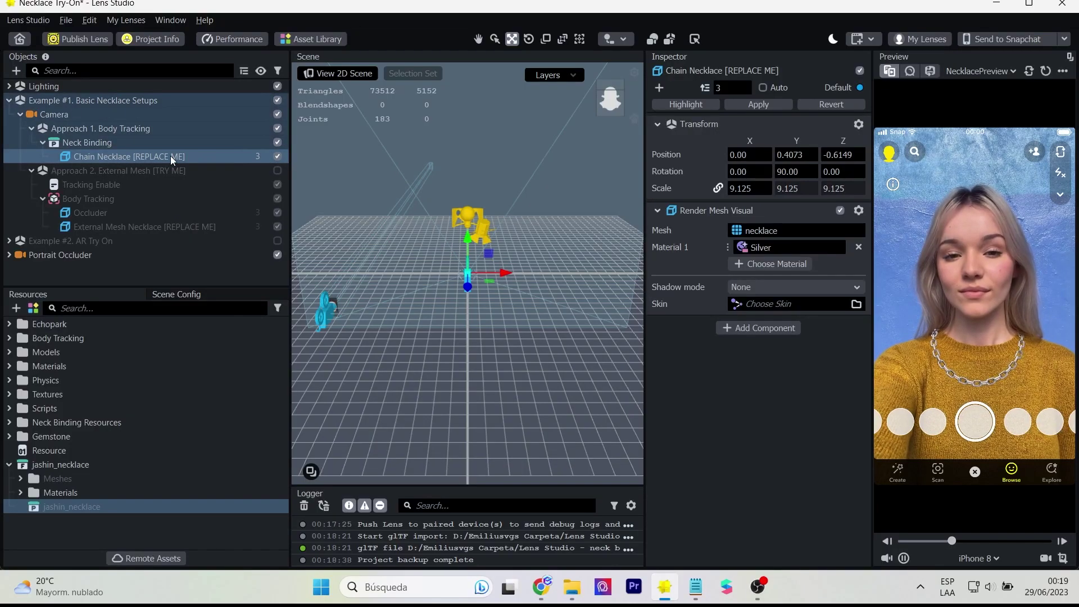
{"action": "left_click", "coordinate": [759, 231]}
{"action": "left_click", "coordinate": [434, 209]}
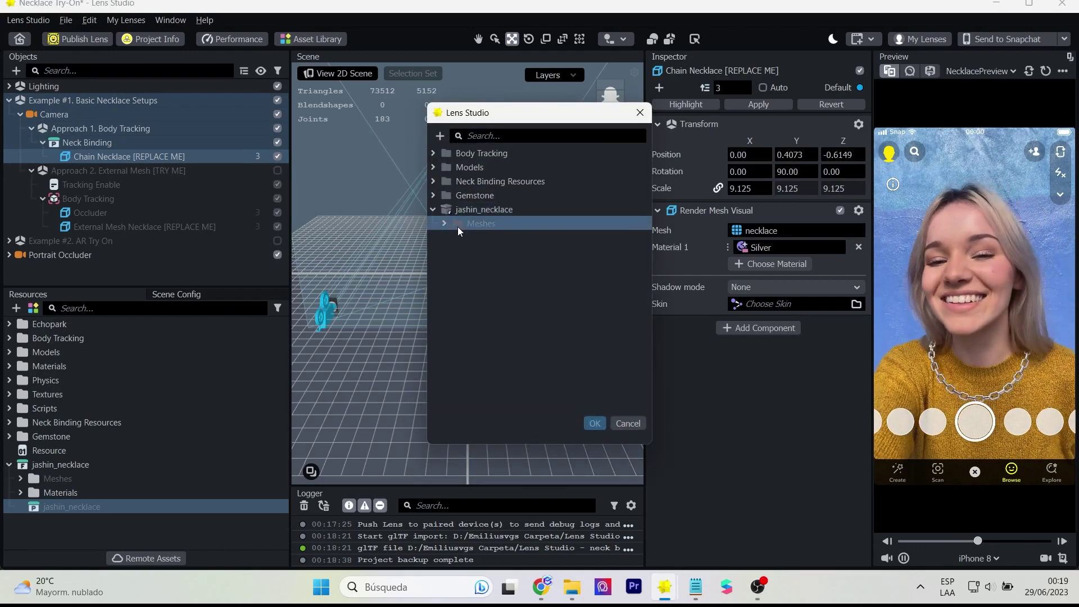
{"action": "double_click", "coordinate": [459, 227]}
{"action": "left_click", "coordinate": [501, 243]}
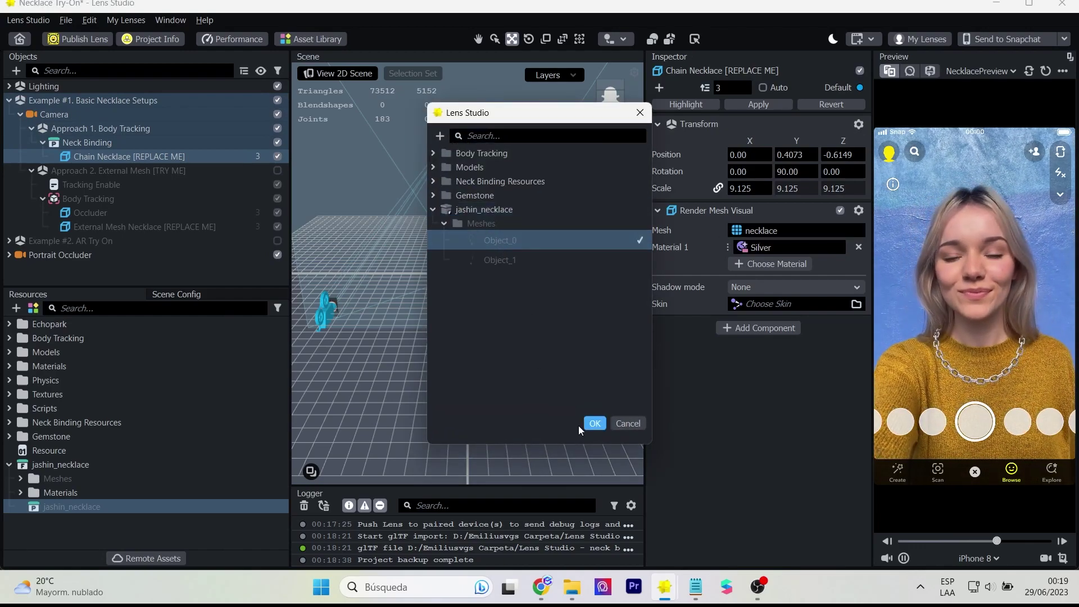
{"action": "left_click", "coordinate": [594, 423]}
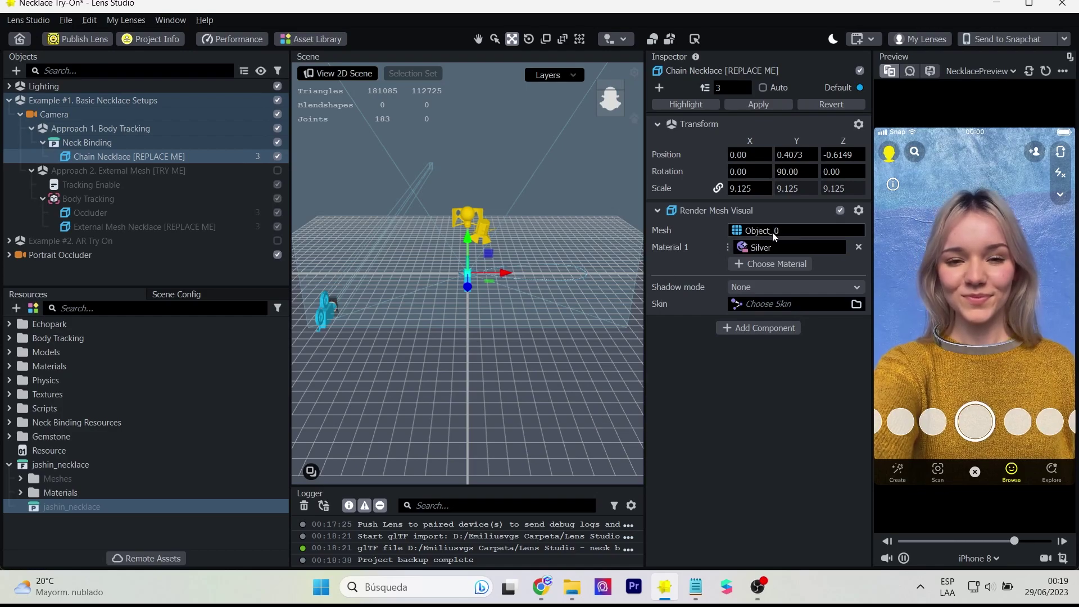
Try rotating the Chain Necklace freehand, with Y at 0 and Z at 90 and -90 degrees.
{"action": "key", "text": "e"}
{"action": "left_click_drag", "start_coordinate": [484, 289], "coordinate": [565, 248]}
{"action": "left_click", "coordinate": [795, 171]}
{"action": "type", "text": "0"}
{"action": "key", "text": "Return"}
{"action": "left_click", "coordinate": [833, 172]}
{"action": "type", "text": "90"}
{"action": "key", "text": "Return"}
{"action": "type", "text": "-90"}
{"action": "key", "text": "Return"}
Try the Chain Necklace with X rotations of 180 and 90 degrees and a Y rotation of -90.
{"action": "scroll", "coordinate": [481, 349], "scroll_direction": "up", "scroll_amount": 3}
{"action": "left_click", "coordinate": [743, 172]}
{"action": "type", "text": "180"}
{"action": "key", "text": "Return"}
{"action": "type", "text": "90"}
{"action": "key", "text": "Return"}
{"action": "left_click", "coordinate": [795, 171]}
{"action": "type", "text": "-90"}
{"action": "key", "text": "Return"}
Set the Chain Necklace's rotation to 0 on the X, Y and Z axes.
{"action": "left_click", "coordinate": [832, 172]}
{"action": "type", "text": "0"}
{"action": "key", "text": "Return"}
{"action": "left_click", "coordinate": [743, 171]}
{"action": "type", "text": "0"}
{"action": "key", "text": "Return"}
{"action": "left_click", "coordinate": [795, 172]}
{"action": "type", "text": "0"}
{"action": "key", "text": "Return"}
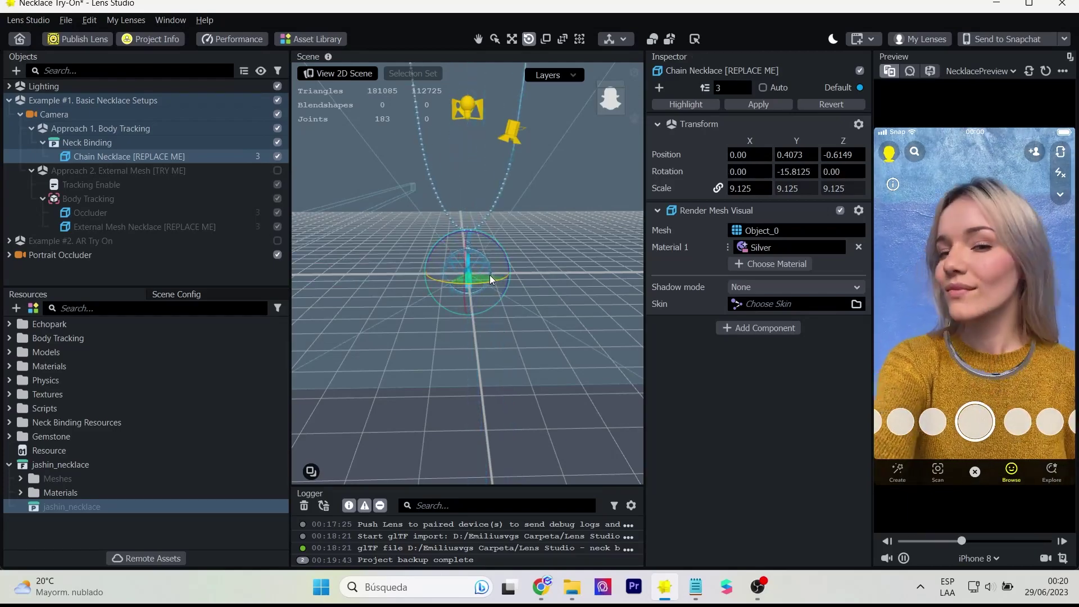
Scale the Chain Necklace uniformly to 3 and lower it to a Y position of about -28.95.
{"action": "left_click", "coordinate": [743, 189]}
{"action": "type", "text": "3"}
{"action": "key", "text": "Return"}
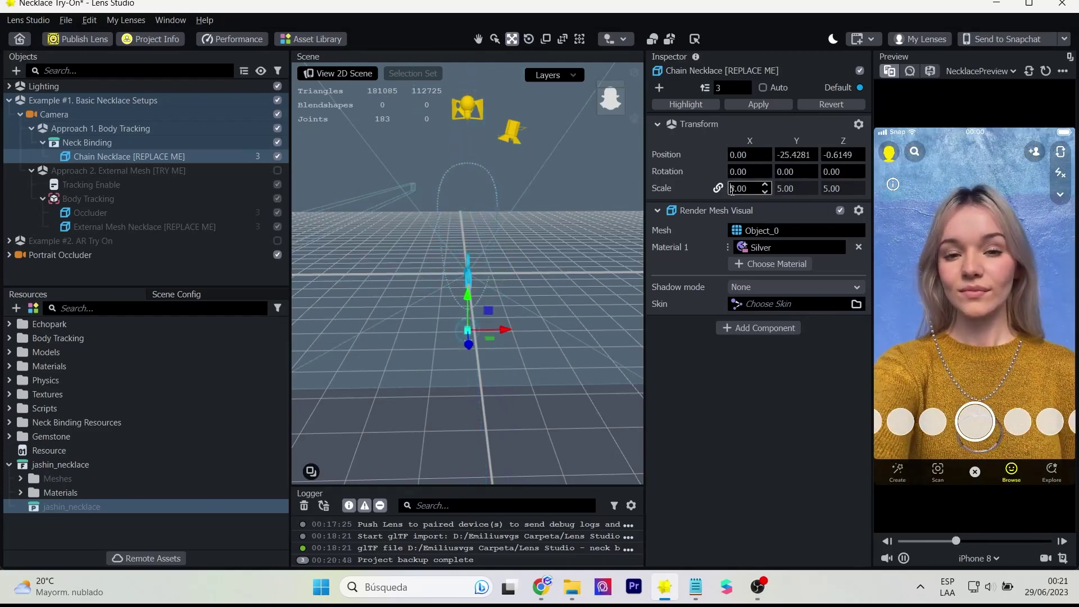
{"action": "key", "text": "f"}
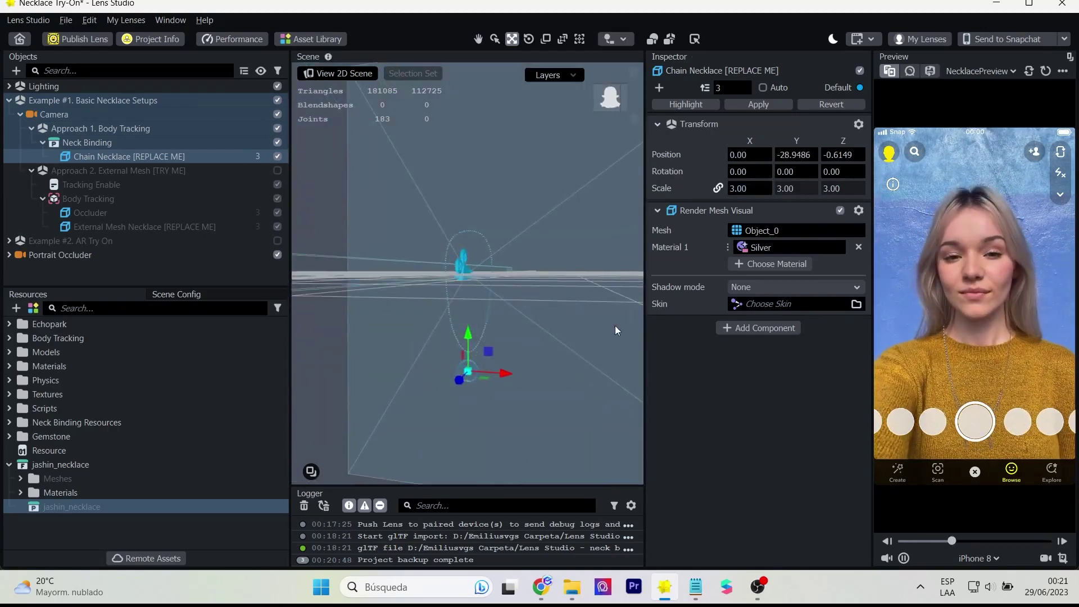
{"action": "key", "text": "Return"}
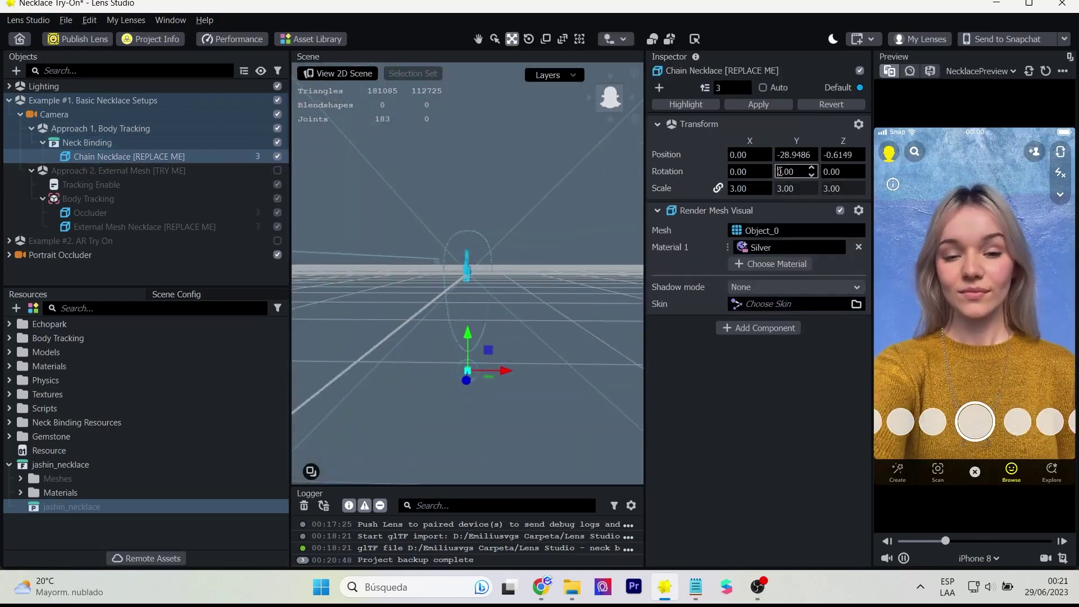
Add a second Render Mesh Visual component to the Chain Necklace, using the Object_1 mesh from jashin_necklace.
{"action": "left_click_drag", "start_coordinate": [611, 90], "coordinate": [530, 377], "text": "alt"}
{"action": "left_click", "coordinate": [759, 327]}
{"action": "type", "text": "mesh"}
{"action": "left_click", "coordinate": [730, 89]}
{"action": "left_click", "coordinate": [786, 346]}
{"action": "left_click", "coordinate": [444, 223]}
{"action": "double_click", "coordinate": [499, 259]}
Assign the material named Material to both Render Mesh Visual components of the Chain Necklace.
{"action": "left_click", "coordinate": [787, 363]}
{"action": "left_click", "coordinate": [595, 423]}
{"action": "left_click", "coordinate": [787, 247]}
{"action": "left_click", "coordinate": [594, 423]}
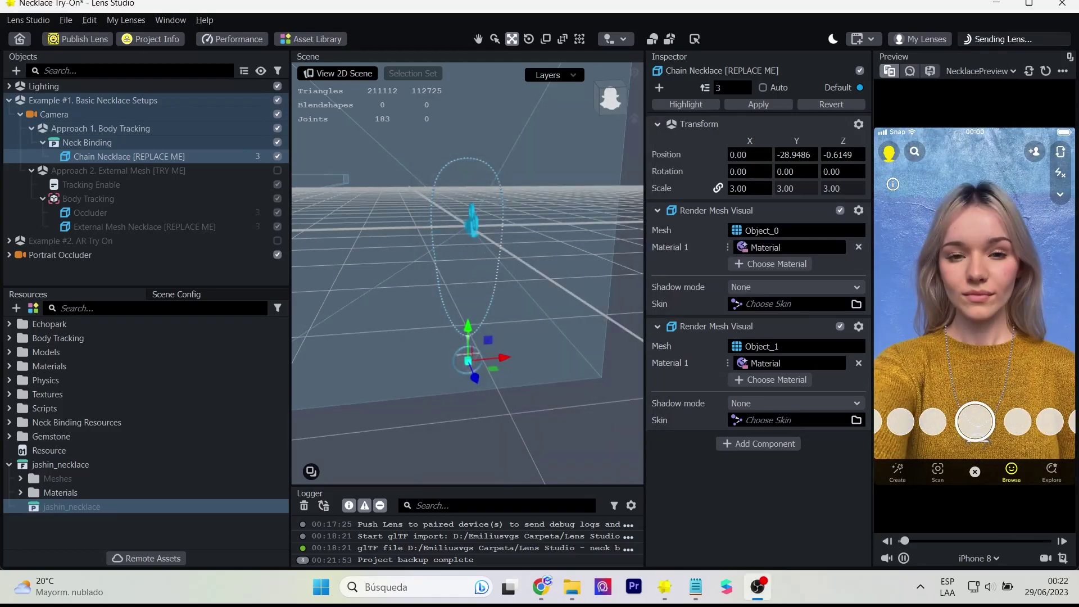